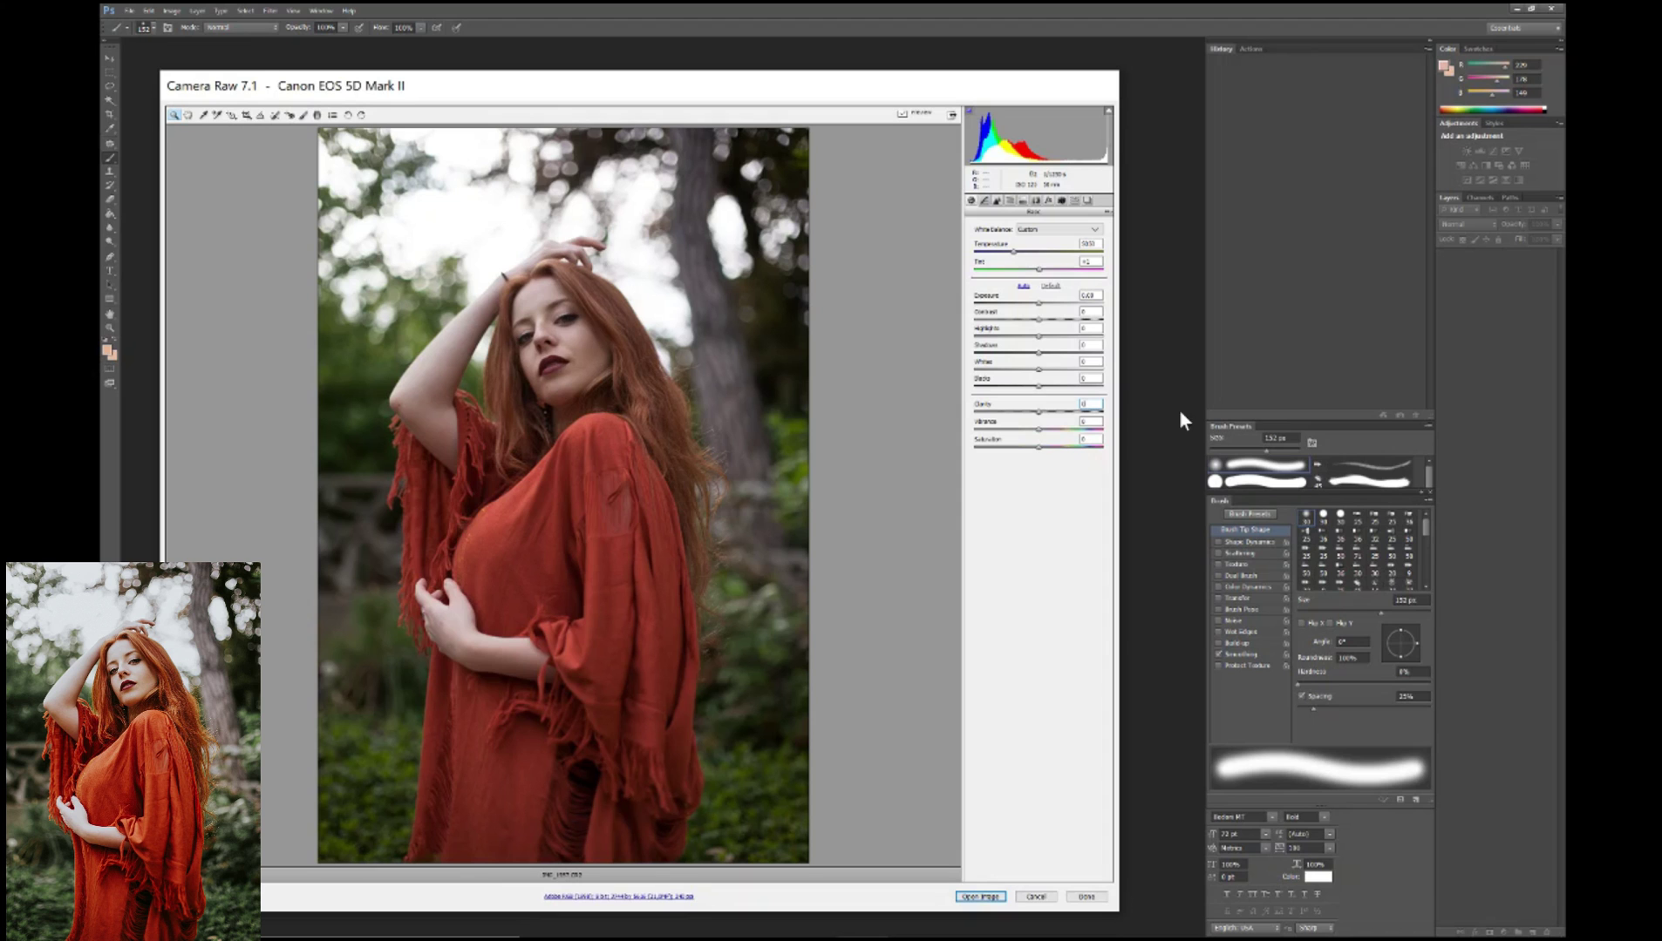
Raise the raw photo's exposure and shadows slightly and pull down its highlights and blacks
{"action": "left_click", "coordinate": [1039, 352]}
{"action": "left_click_drag", "start_coordinate": [1038, 352], "coordinate": [1042, 304]}
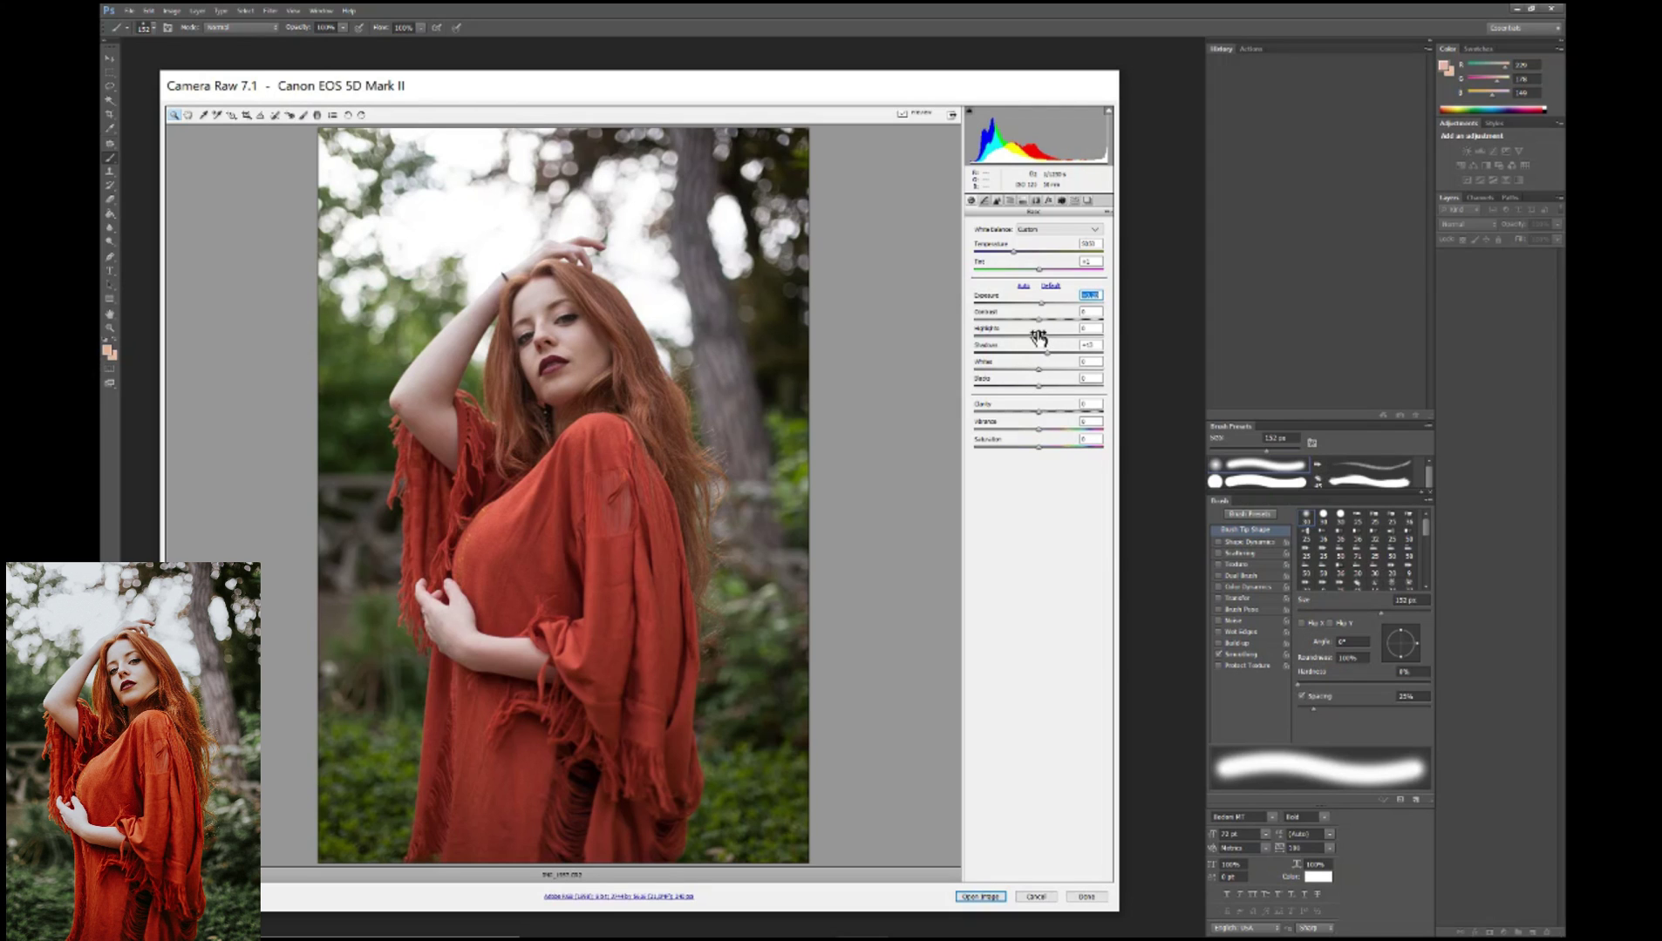
{"action": "mouse_move", "coordinate": [1039, 337]}
{"action": "left_mouse_down"}
{"action": "mouse_move", "coordinate": [1025, 353]}
{"action": "mouse_move", "coordinate": [1046, 312]}
{"action": "left_mouse_up"}
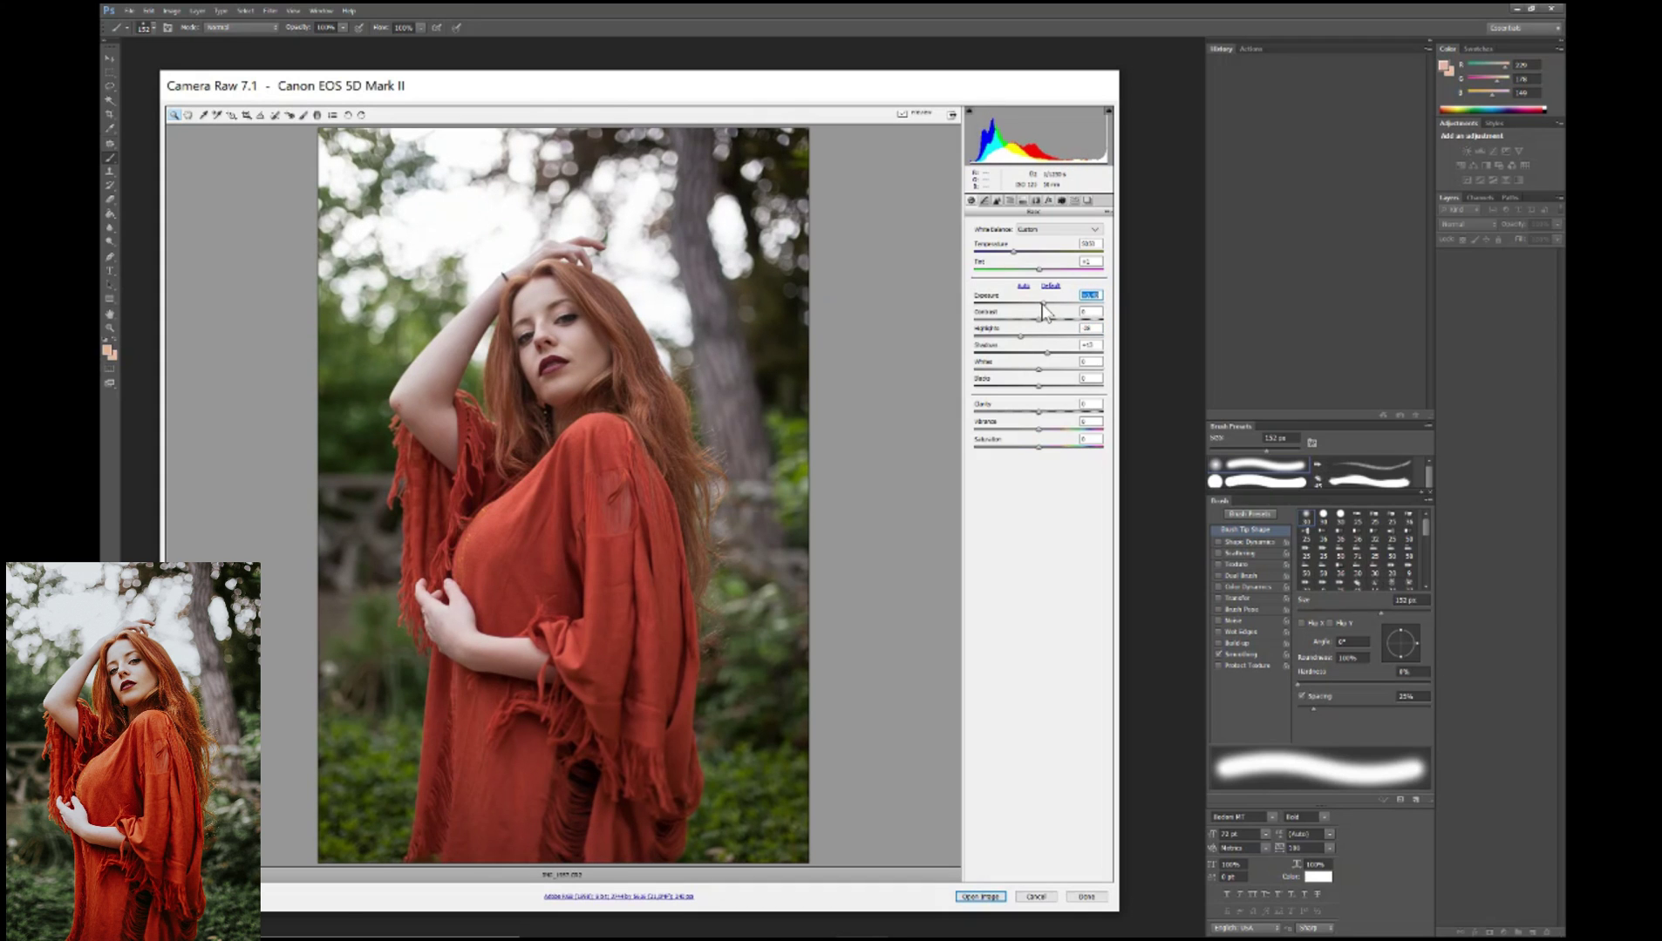
{"action": "left_click_drag", "start_coordinate": [1020, 337], "coordinate": [1009, 349]}
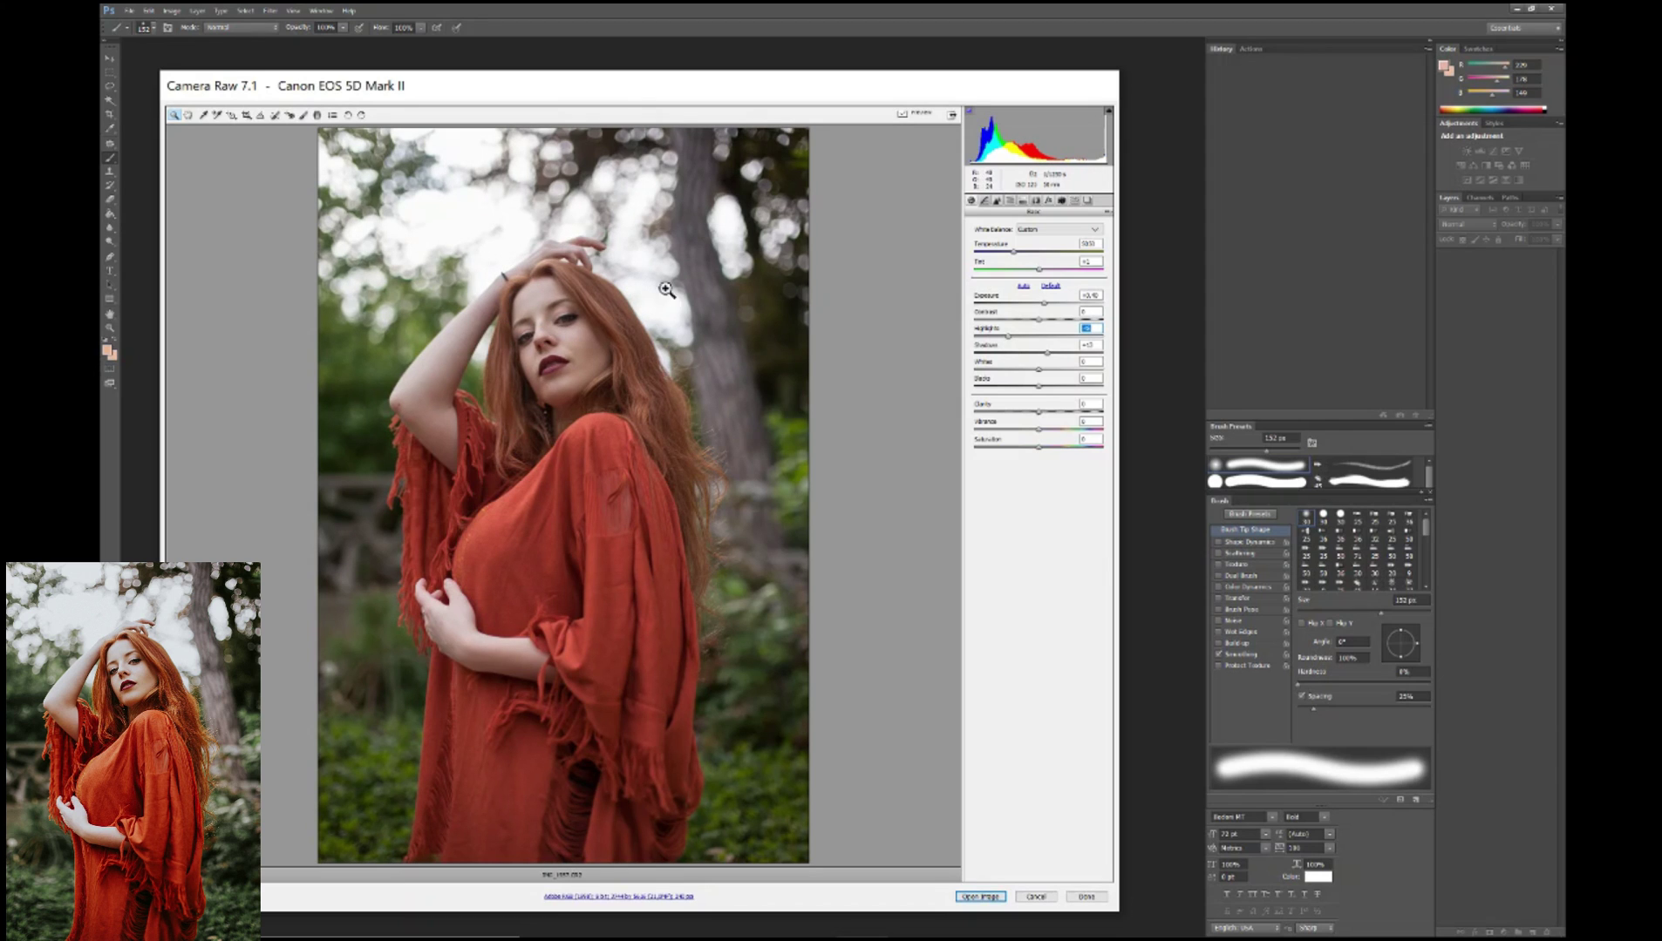
{"action": "left_click_drag", "start_coordinate": [1047, 354], "coordinate": [1058, 356]}
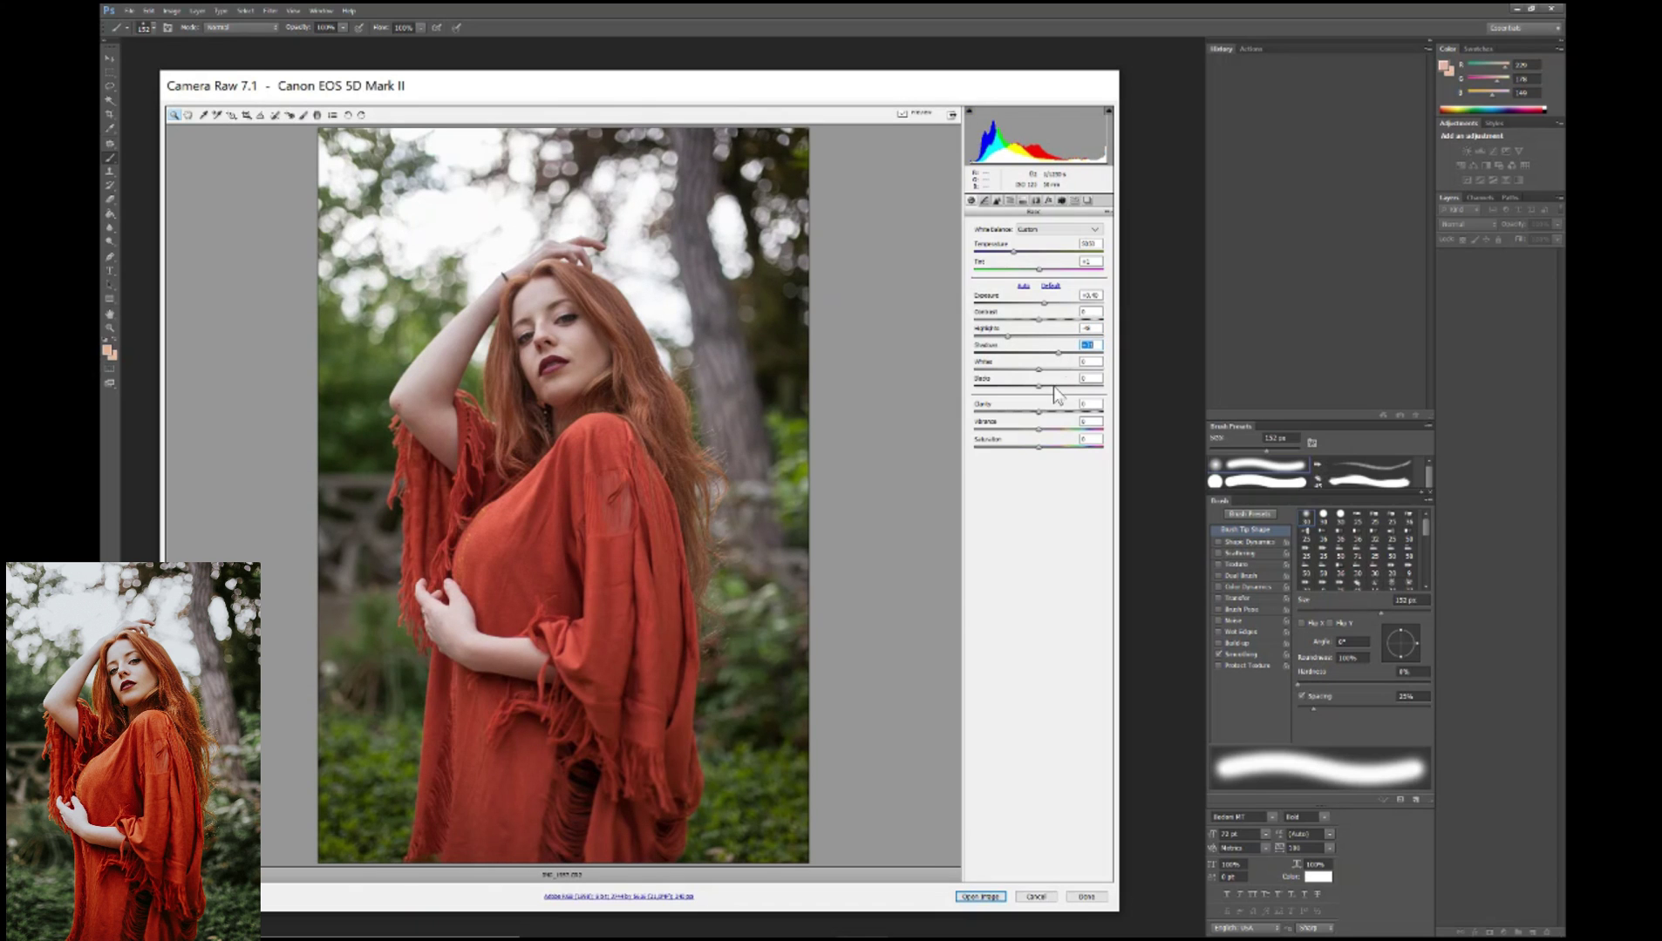
{"action": "left_click_drag", "start_coordinate": [1039, 386], "coordinate": [1049, 421]}
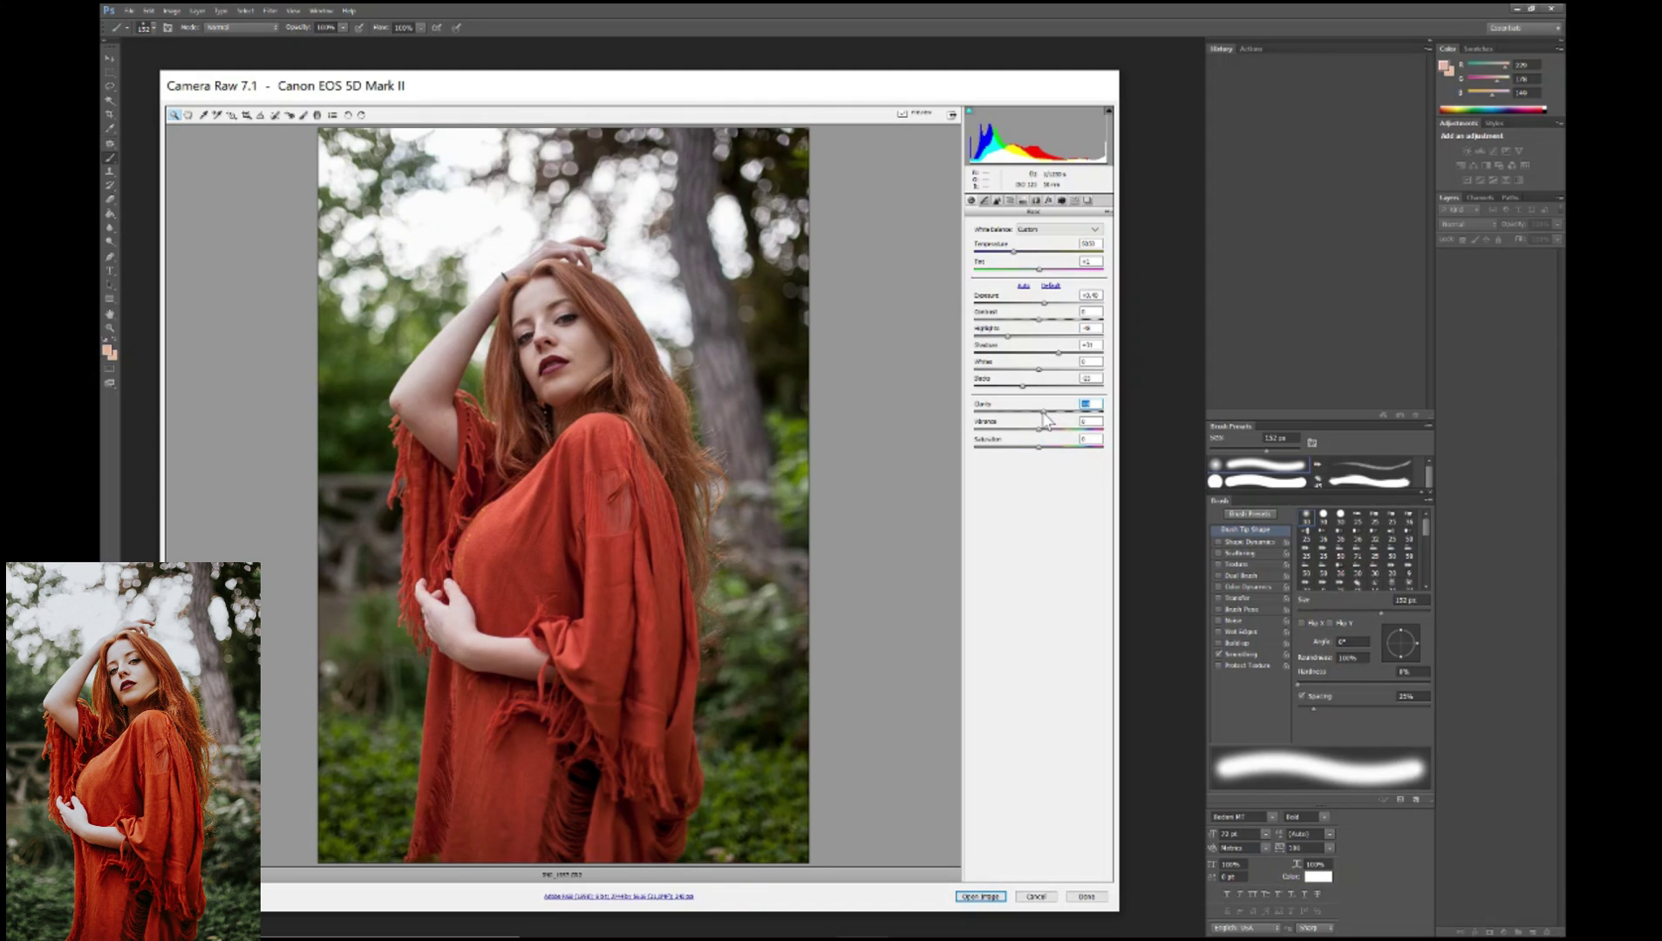
Add a little clarity, set the white balance temperature to 5300 and open the photo for editing
{"action": "left_click_drag", "start_coordinate": [1044, 414], "coordinate": [1048, 415]}
{"action": "left_click_drag", "start_coordinate": [1014, 253], "coordinate": [1019, 254]}
{"action": "left_click_drag", "start_coordinate": [1018, 253], "coordinate": [1021, 254]}
{"action": "left_click", "coordinate": [1089, 244]}
{"action": "type", "text": "5300"}
{"action": "key", "text": "Return"}
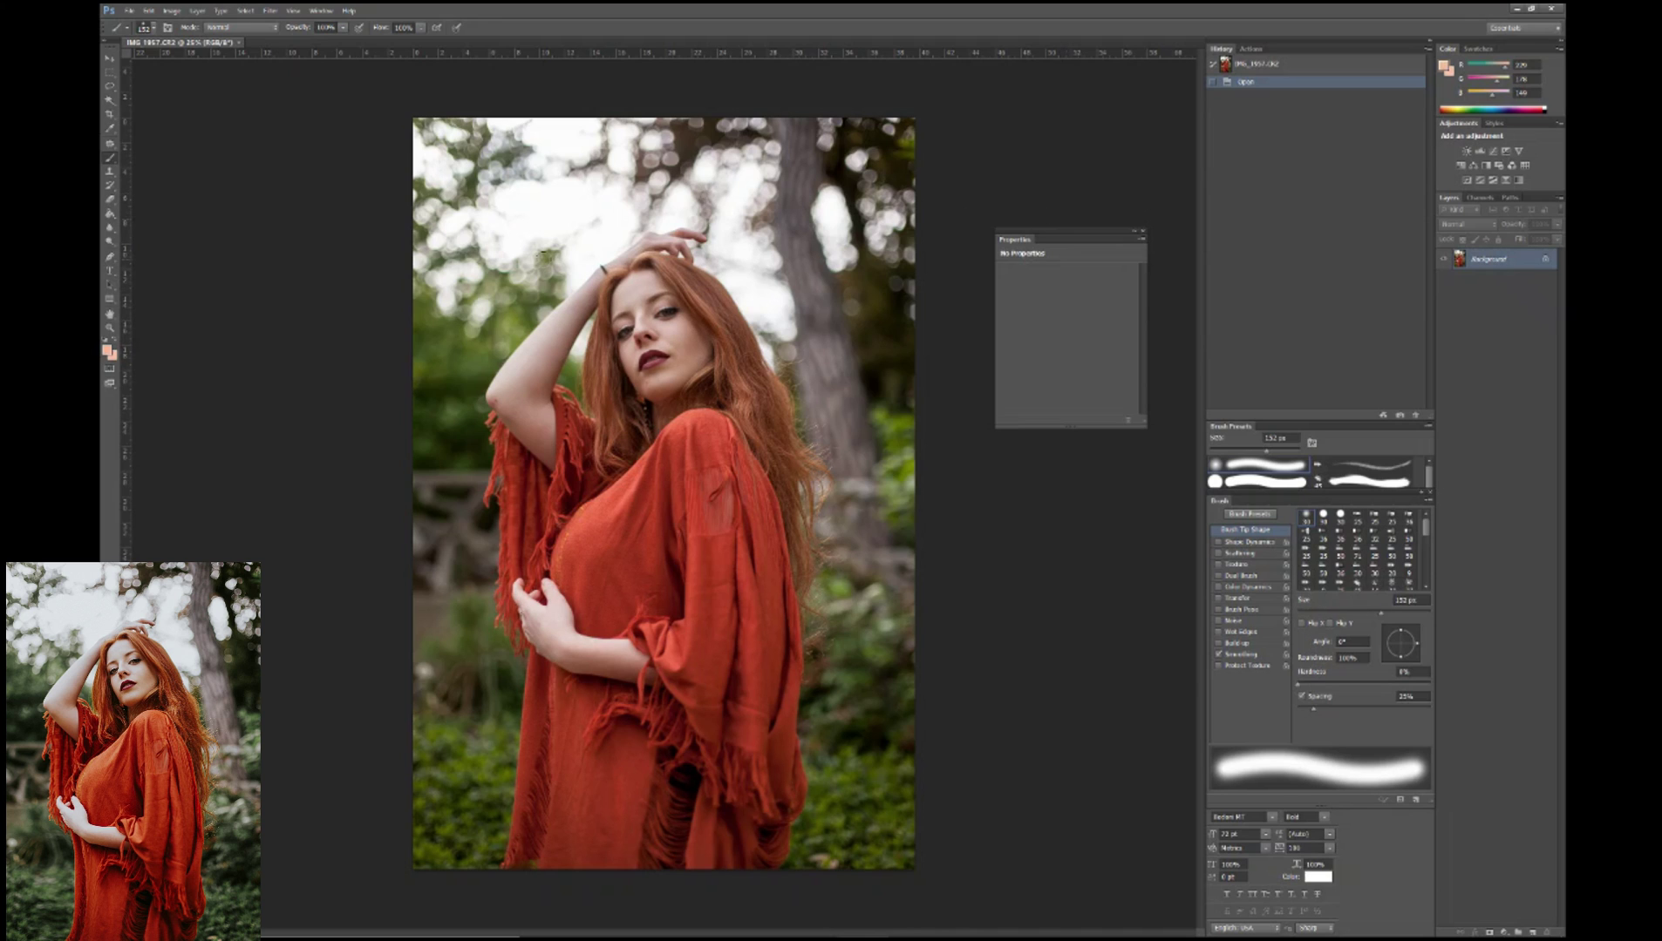
Run the last recorded action in the Default Actions set on the photo
{"action": "left_click", "coordinate": [1251, 49]}
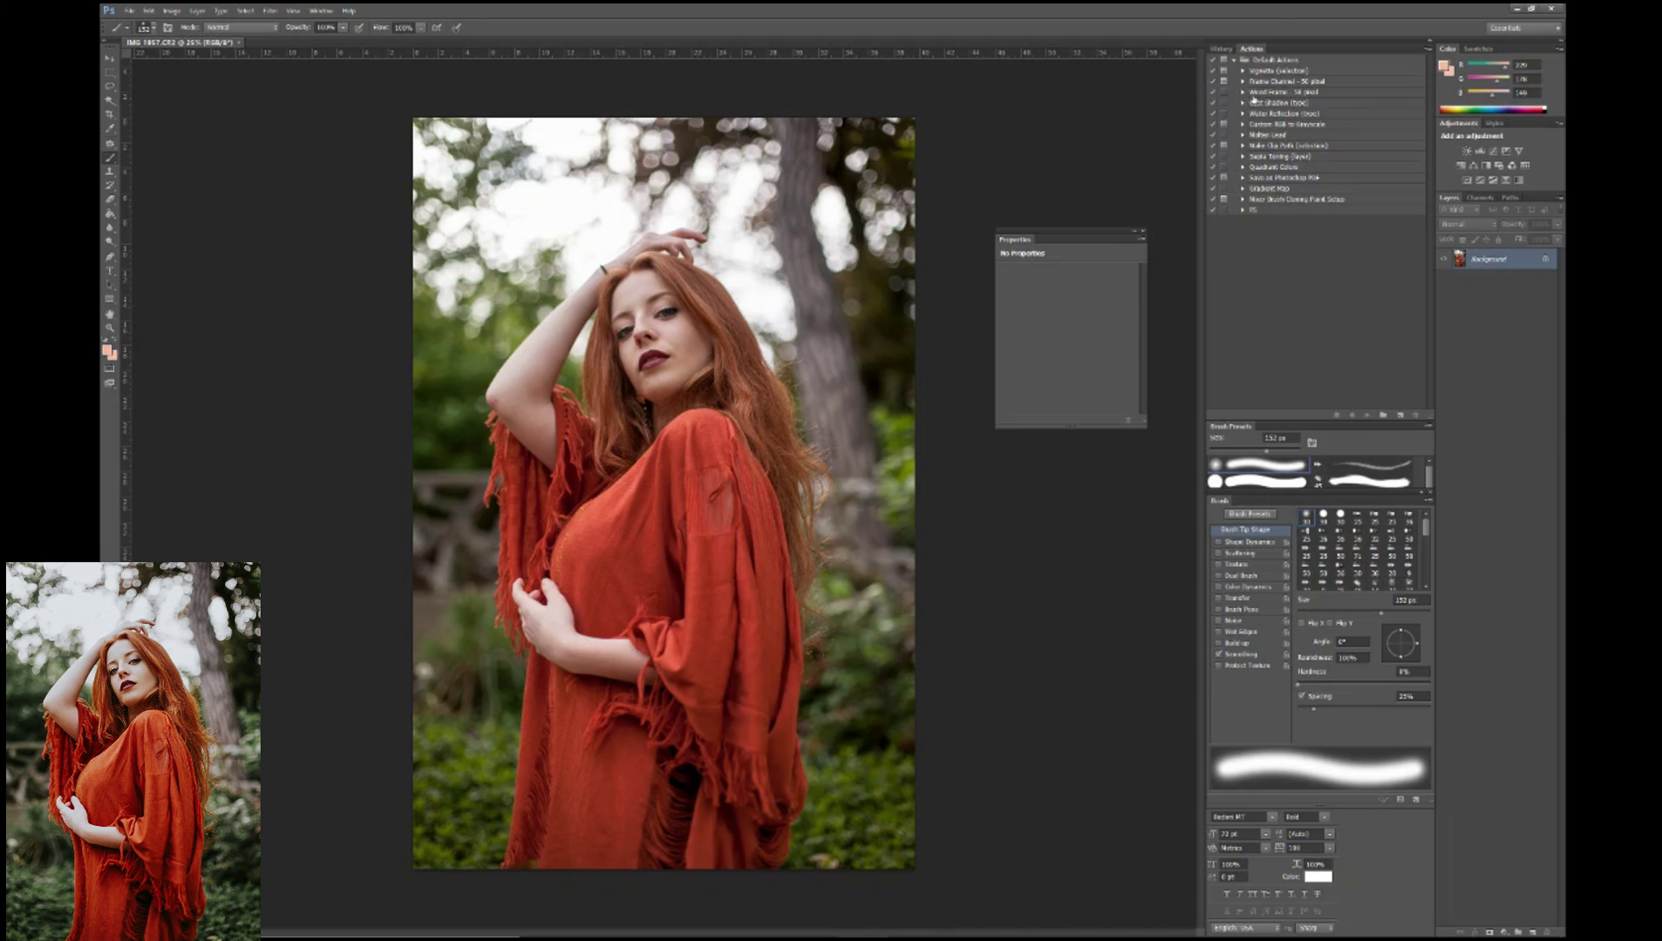
{"action": "left_click", "coordinate": [1282, 178]}
{"action": "left_click", "coordinate": [1264, 210]}
{"action": "left_click", "coordinate": [1357, 416]}
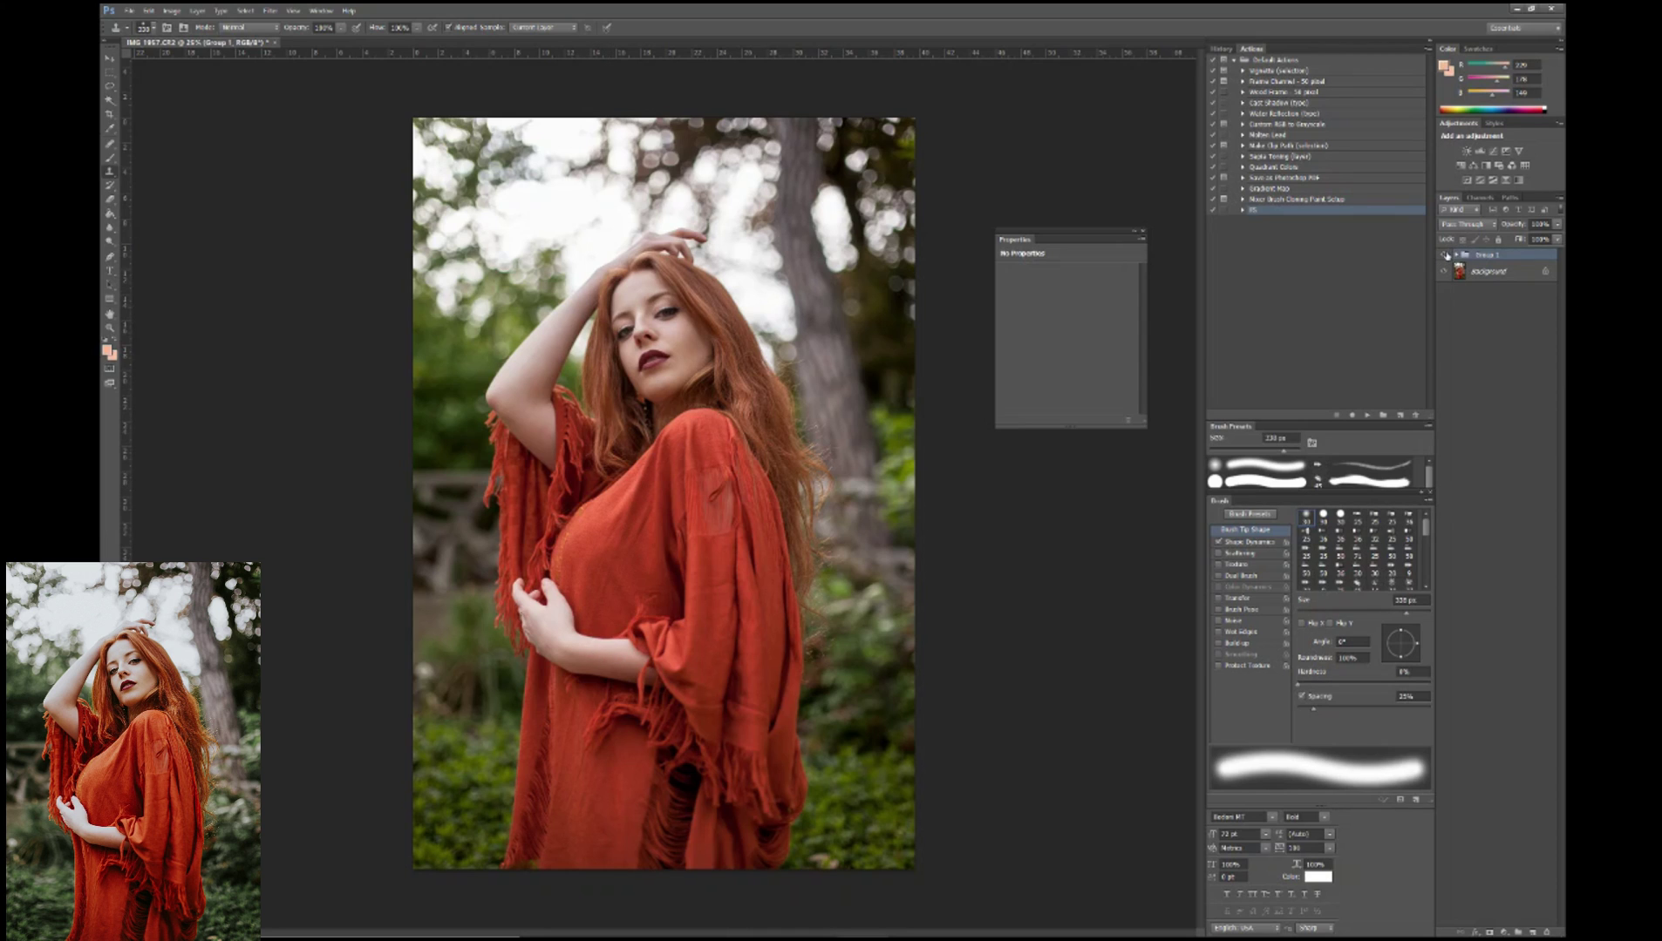
Stamp all visible layers into a new merged layer above the group
{"action": "left_click", "coordinate": [1423, 190]}
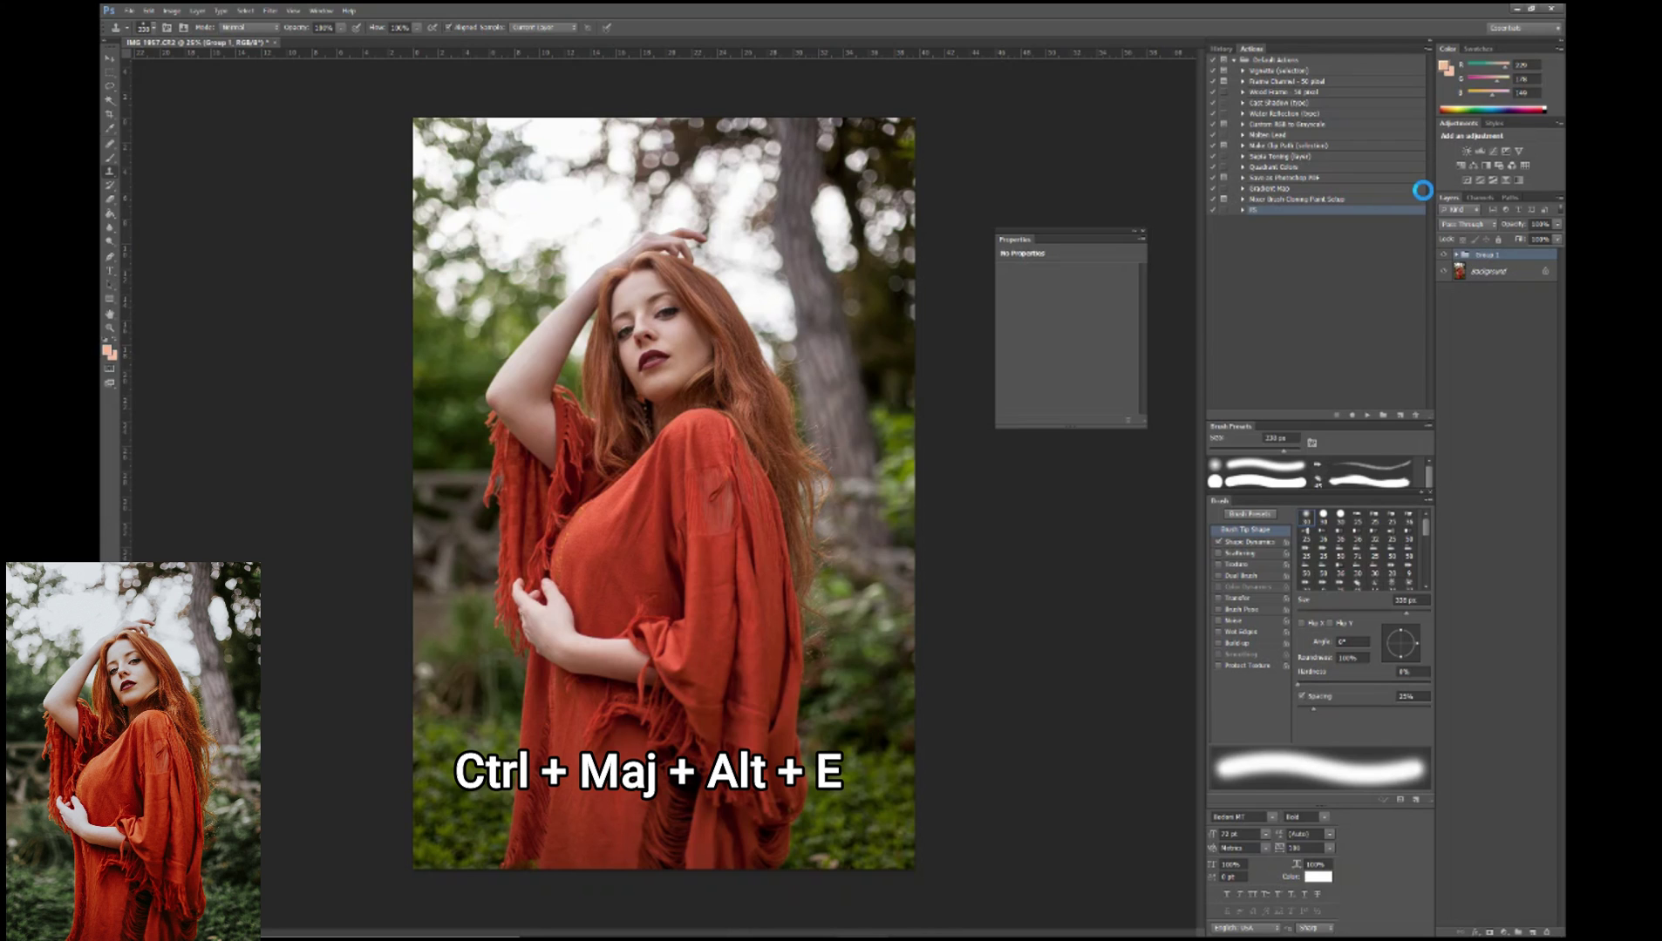
{"action": "left_click", "coordinate": [1020, 352]}
{"action": "key", "text": "ctrl+shift+alt+e"}
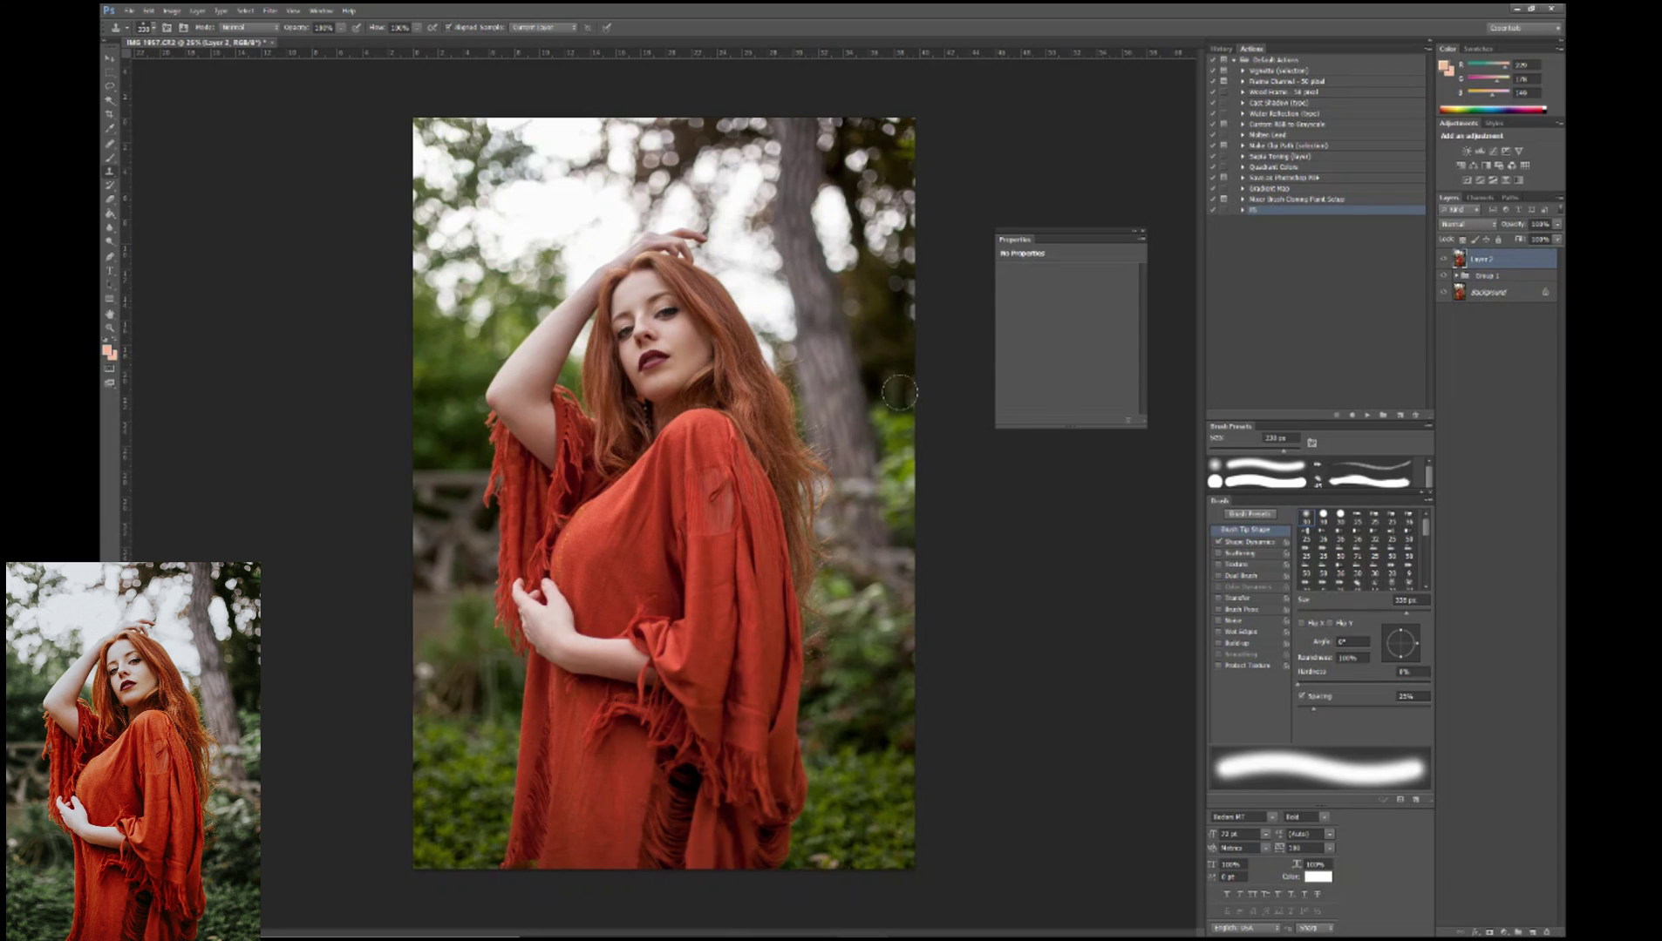
Clone the green foliage over the outer left side of the dress's lower part, below the sleeve and forearm
{"action": "mouse_move", "coordinate": [506, 750]}
{"action": "left_mouse_down"}
{"action": "mouse_move", "coordinate": [558, 751]}
{"action": "mouse_move", "coordinate": [532, 859]}
{"action": "mouse_move", "coordinate": [529, 786]}
{"action": "left_mouse_up"}
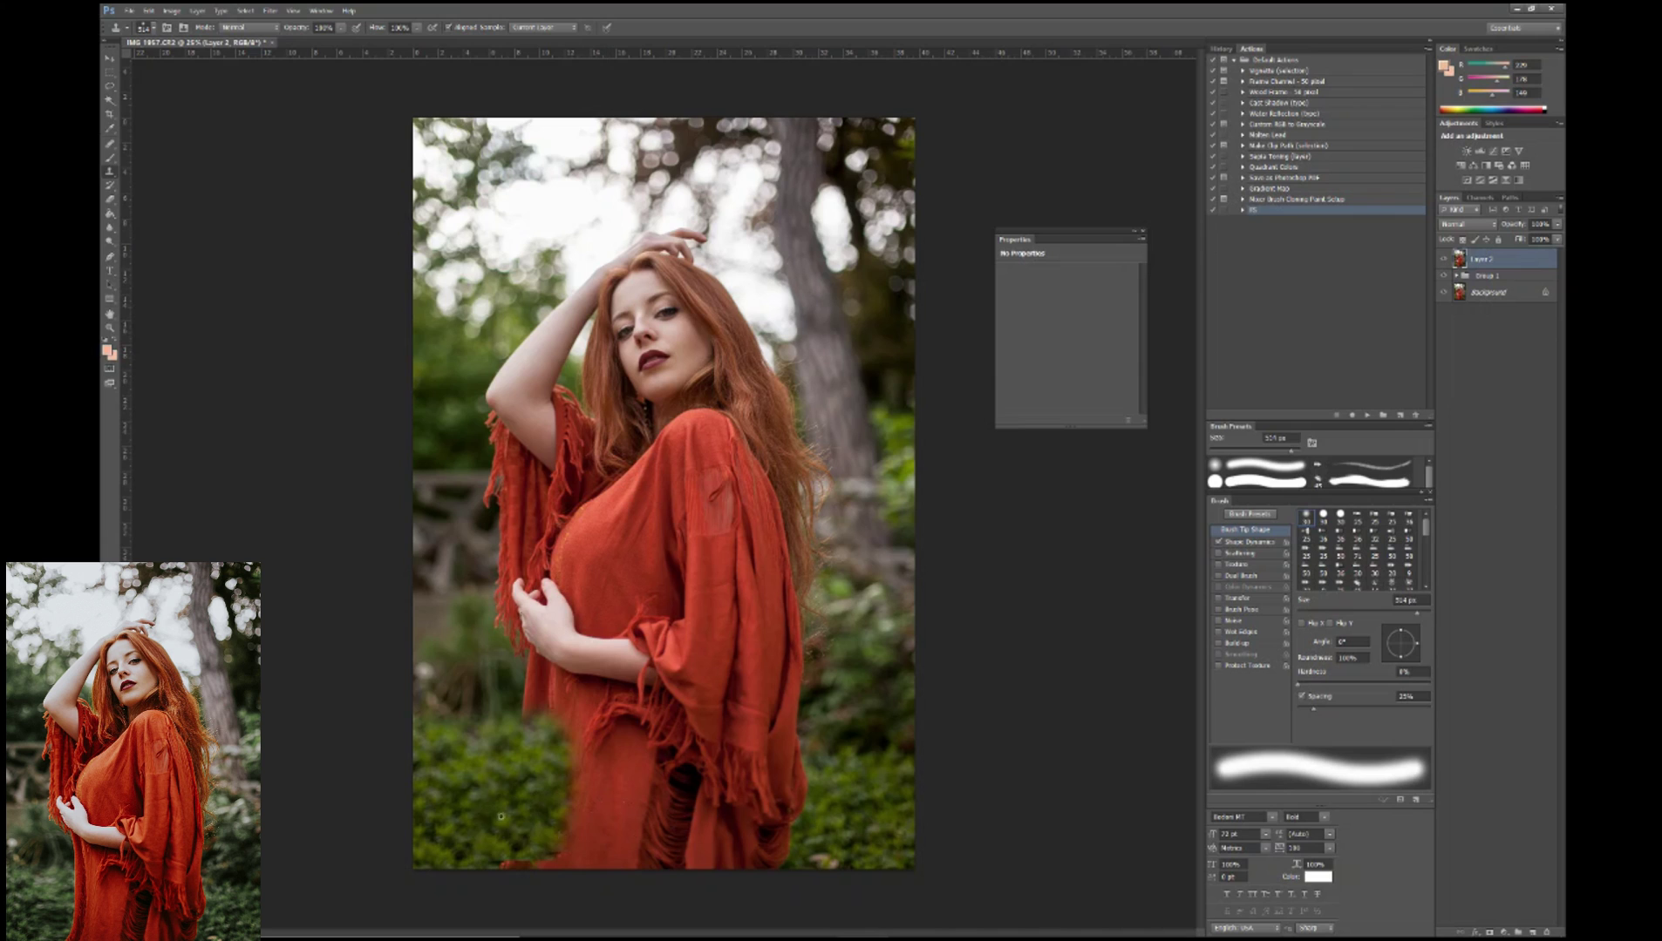
{"action": "left_click_drag", "start_coordinate": [545, 837], "coordinate": [571, 767]}
{"action": "left_click_drag", "start_coordinate": [538, 687], "coordinate": [562, 723]}
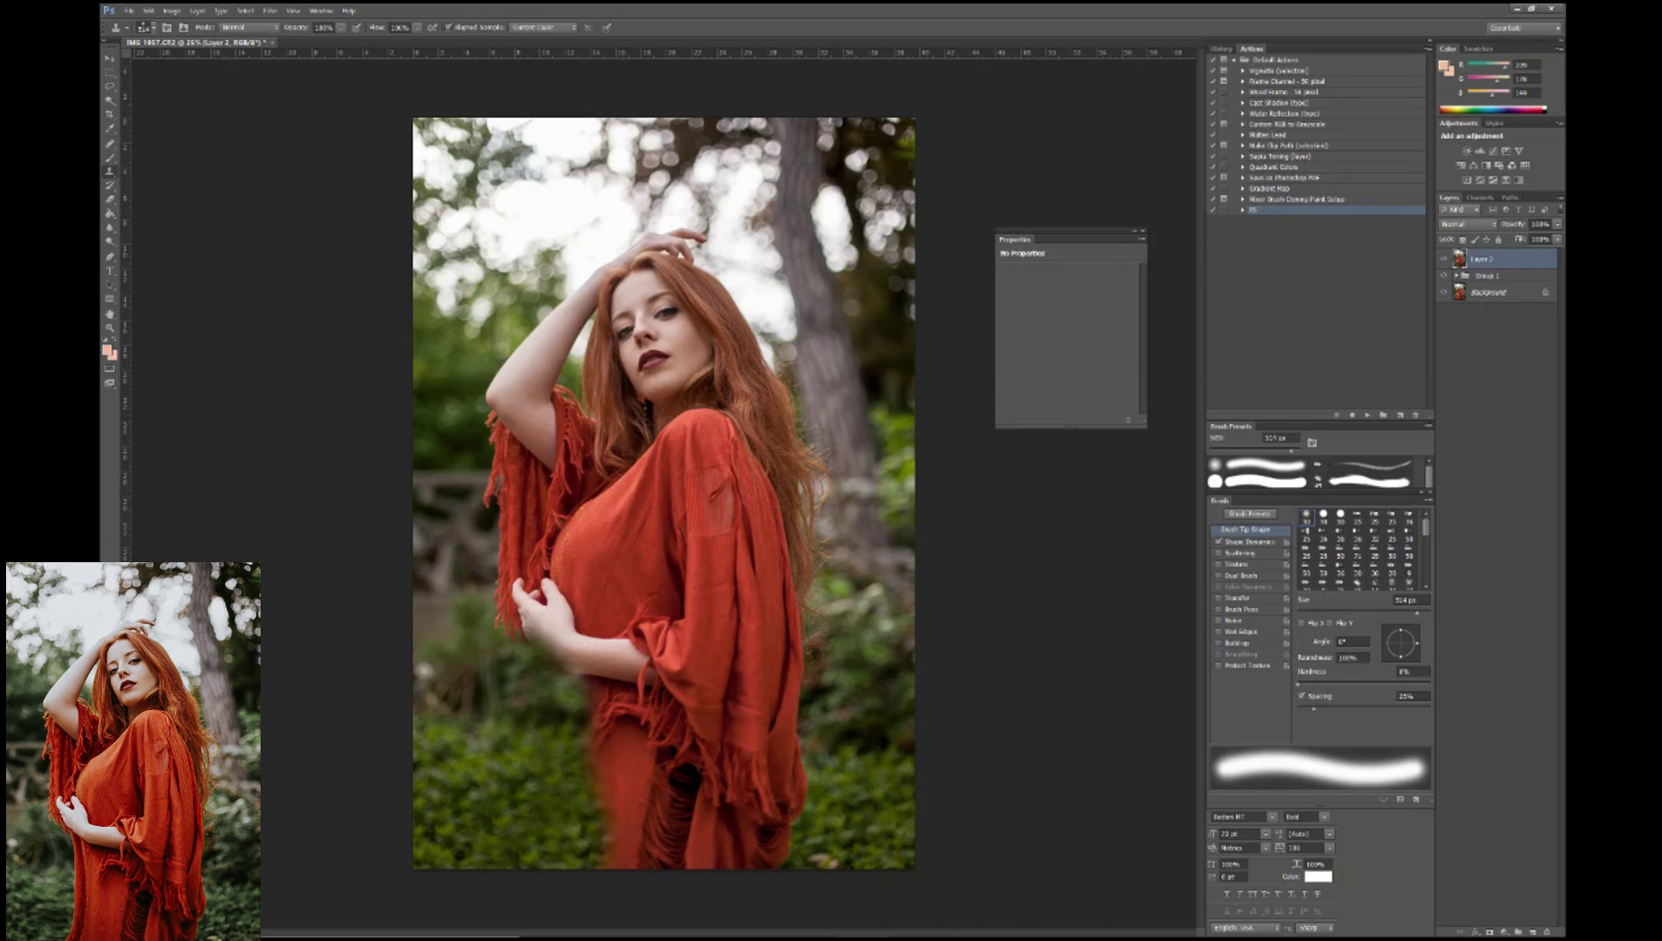
Add a layer mask to the cloned layer and paint it with a soft brush to clean up the dress edge and sleeve fringes
{"action": "left_click", "coordinate": [1489, 931]}
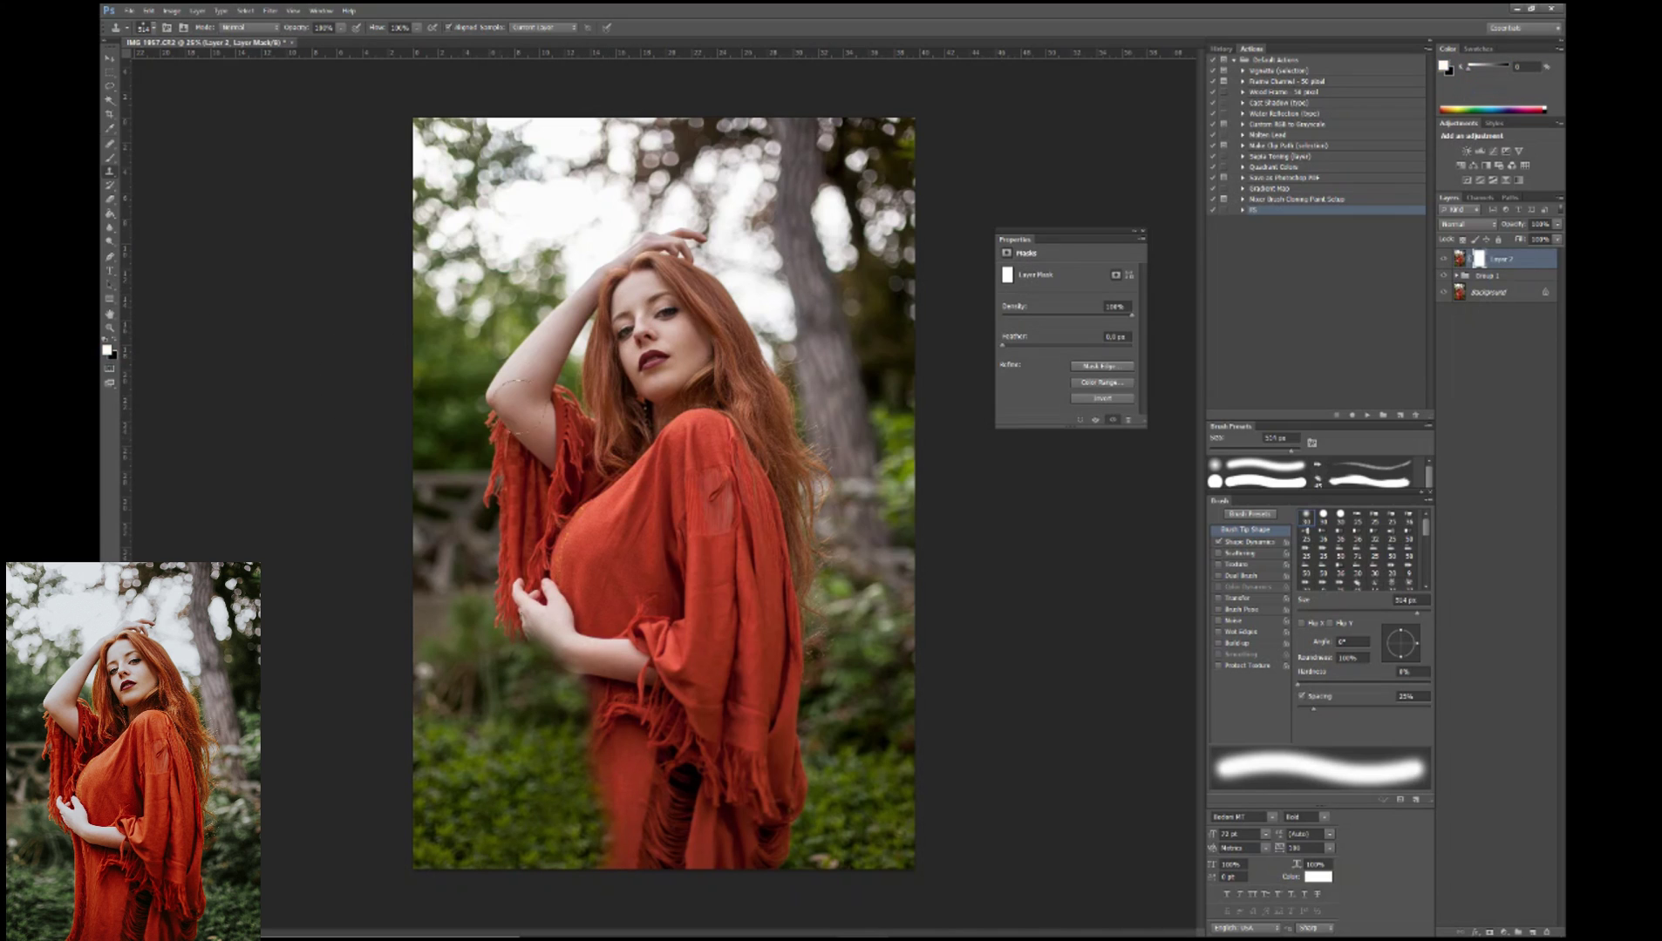
{"action": "key", "text": "ctrl+plus"}
{"action": "key", "text": "ctrl+plus"}
{"action": "key", "text": "ctrl+plus"}
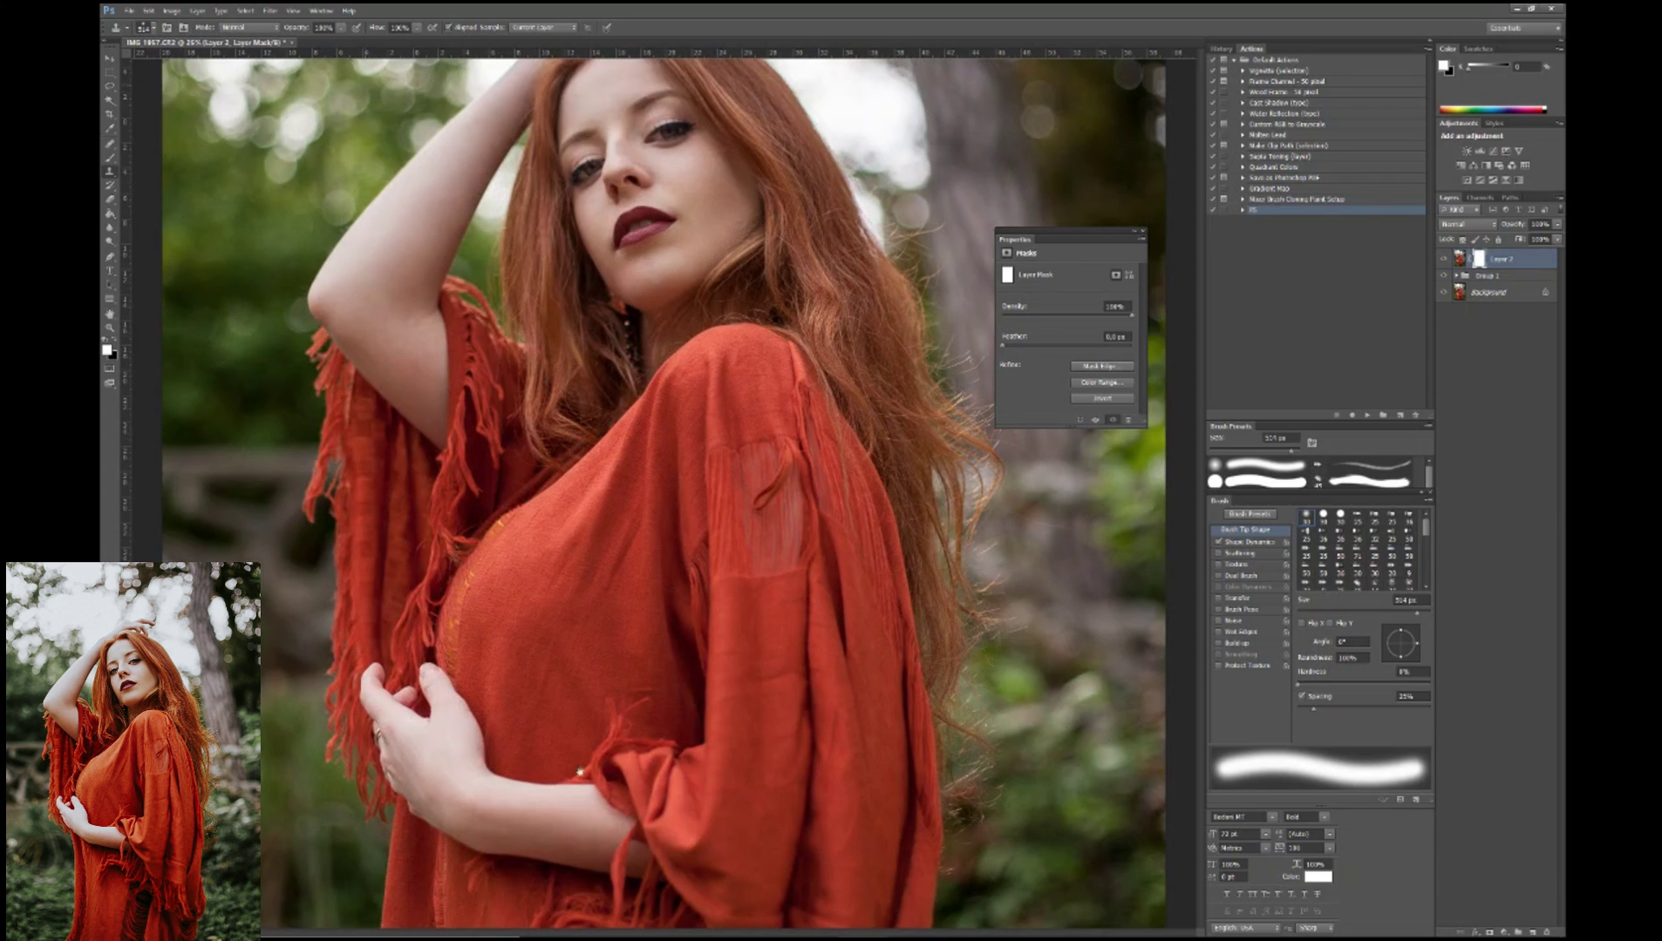
{"action": "scroll", "coordinate": [564, 693], "scroll_direction": "down", "scroll_amount": 5}
{"action": "key", "text": "ctrl+plus"}
{"action": "key", "text": "ctrl+r"}
{"action": "key", "text": "b"}
{"action": "left_click_drag", "start_coordinate": [544, 397], "coordinate": [526, 424]}
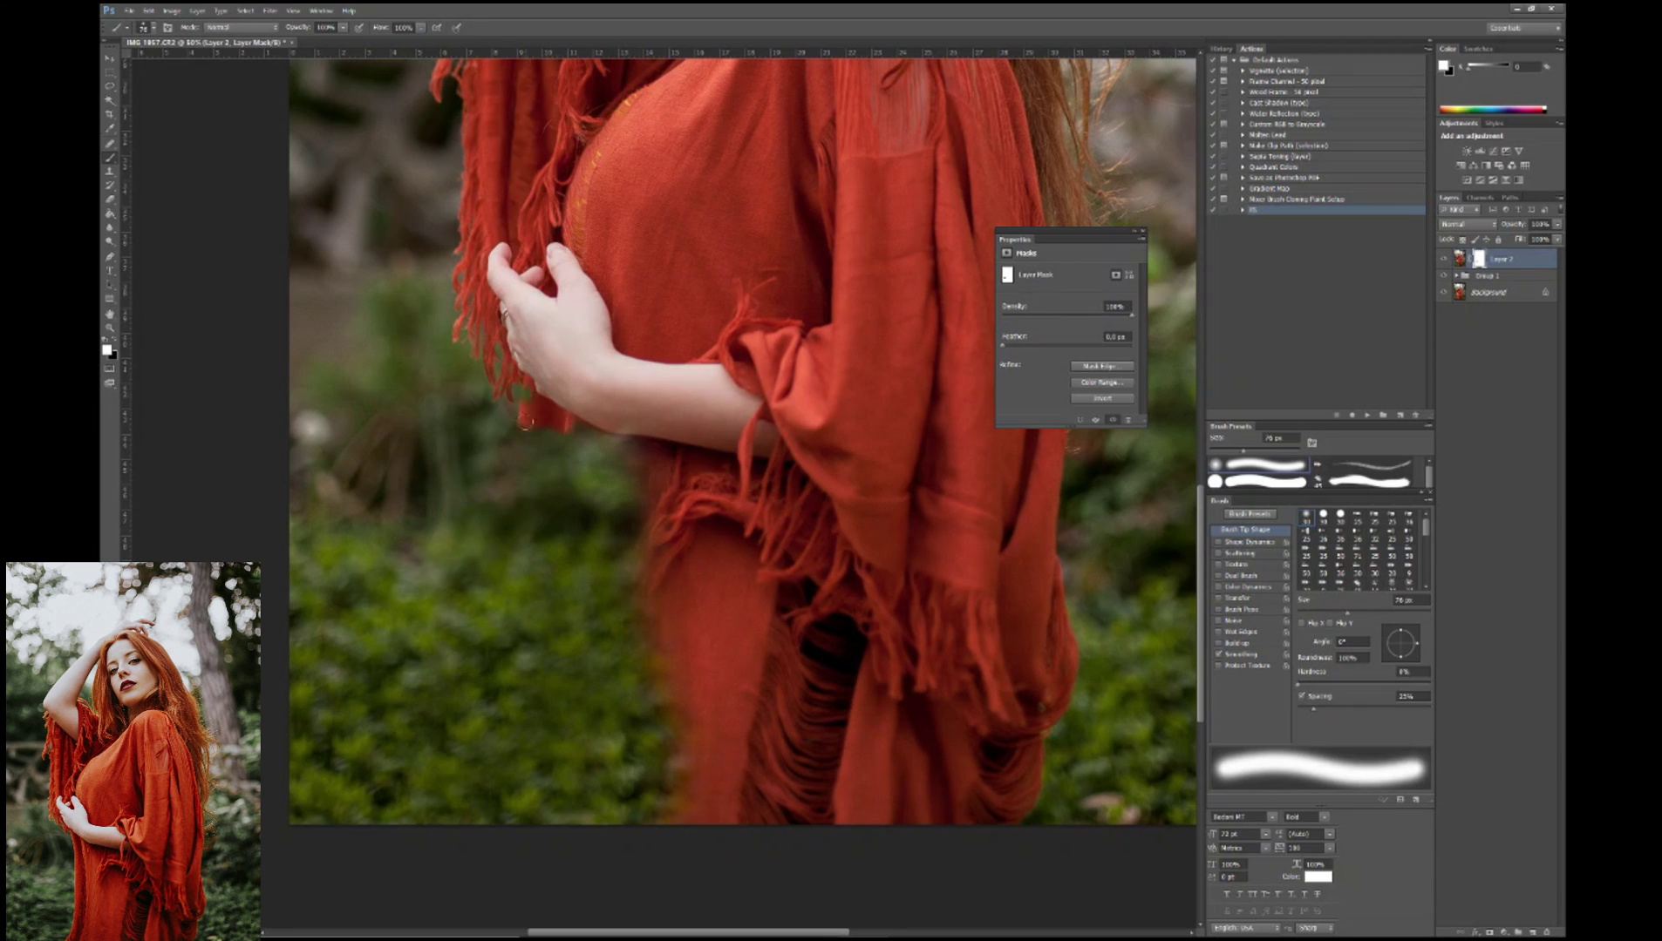
{"action": "mouse_move", "coordinate": [610, 488]}
{"action": "left_mouse_down"}
{"action": "mouse_move", "coordinate": [627, 723]}
{"action": "mouse_move", "coordinate": [601, 802]}
{"action": "left_mouse_up"}
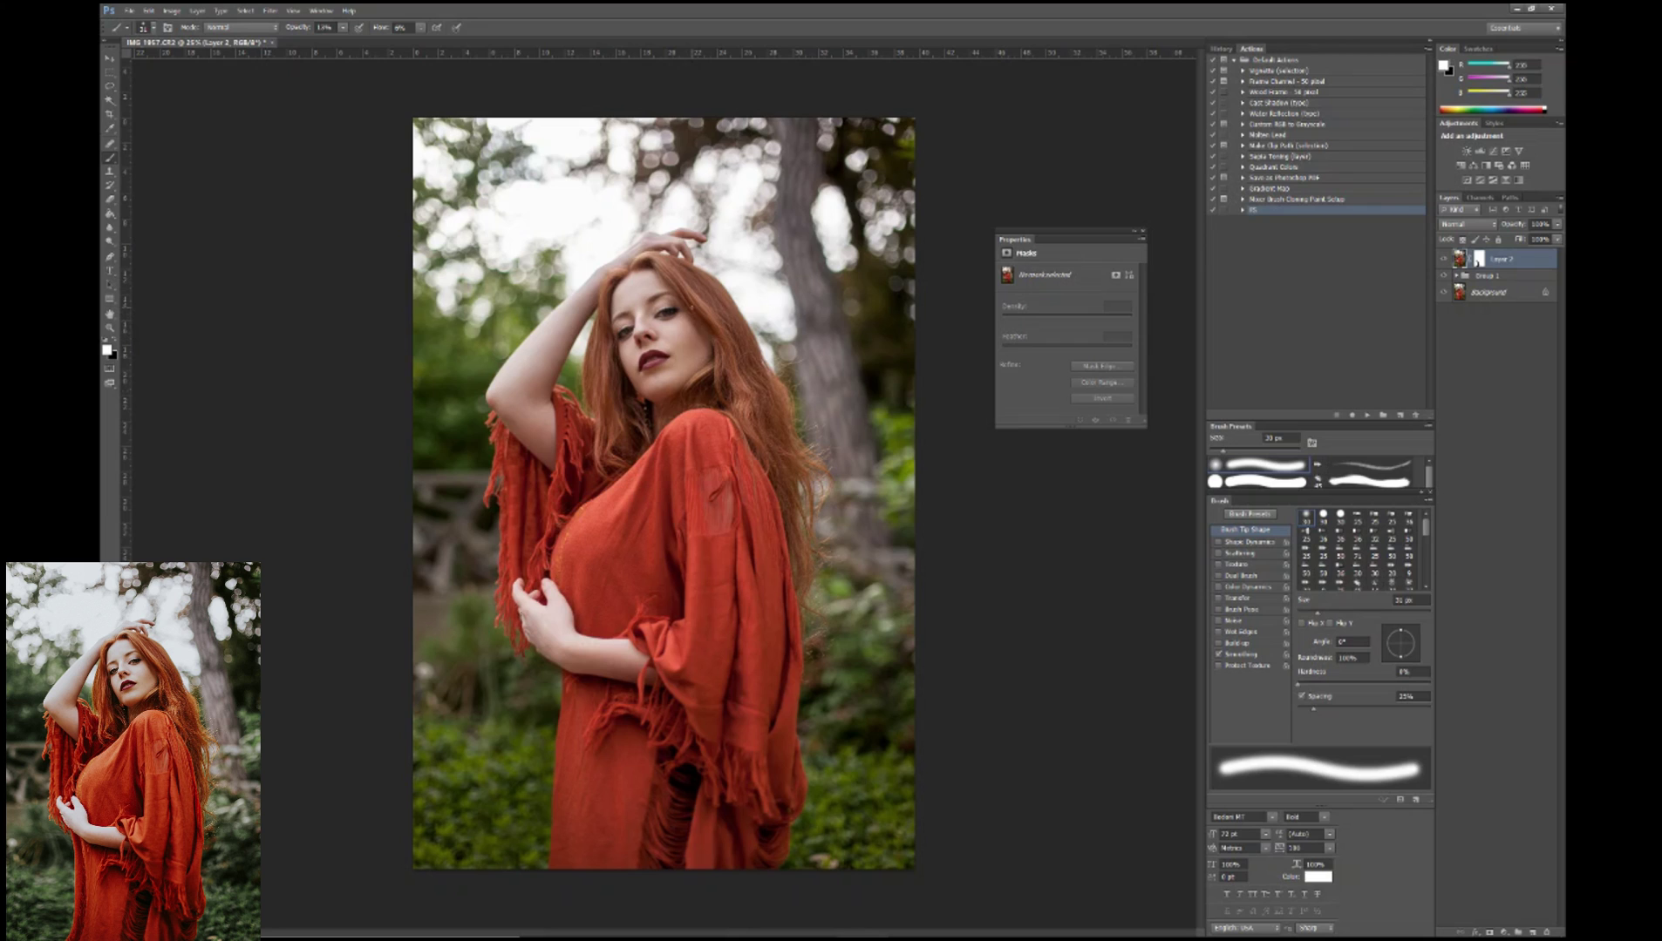
Stamp the visible layers into a new layer and lighten the forehead near the hairline with the Dodge tool set to midtones
{"action": "key", "text": "ctrl+shift+alt+e"}
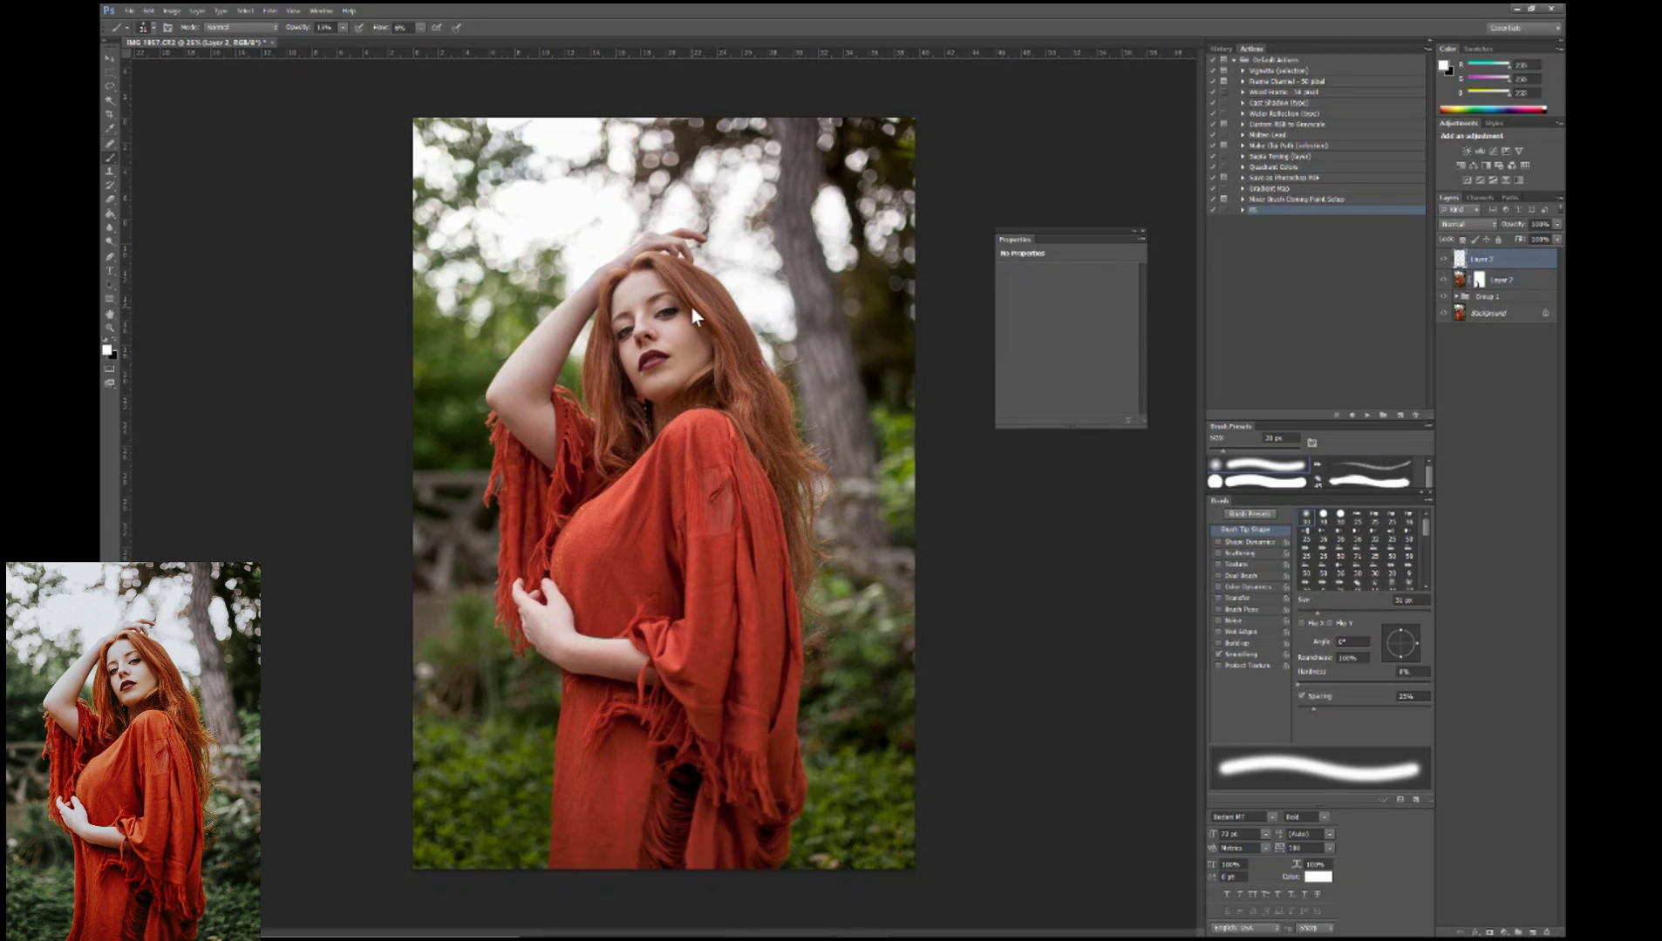
{"action": "left_click", "coordinate": [112, 246]}
{"action": "key", "text": "ctrl+plus"}
{"action": "key", "text": "ctrl+plus"}
{"action": "key", "text": "ctrl+plus"}
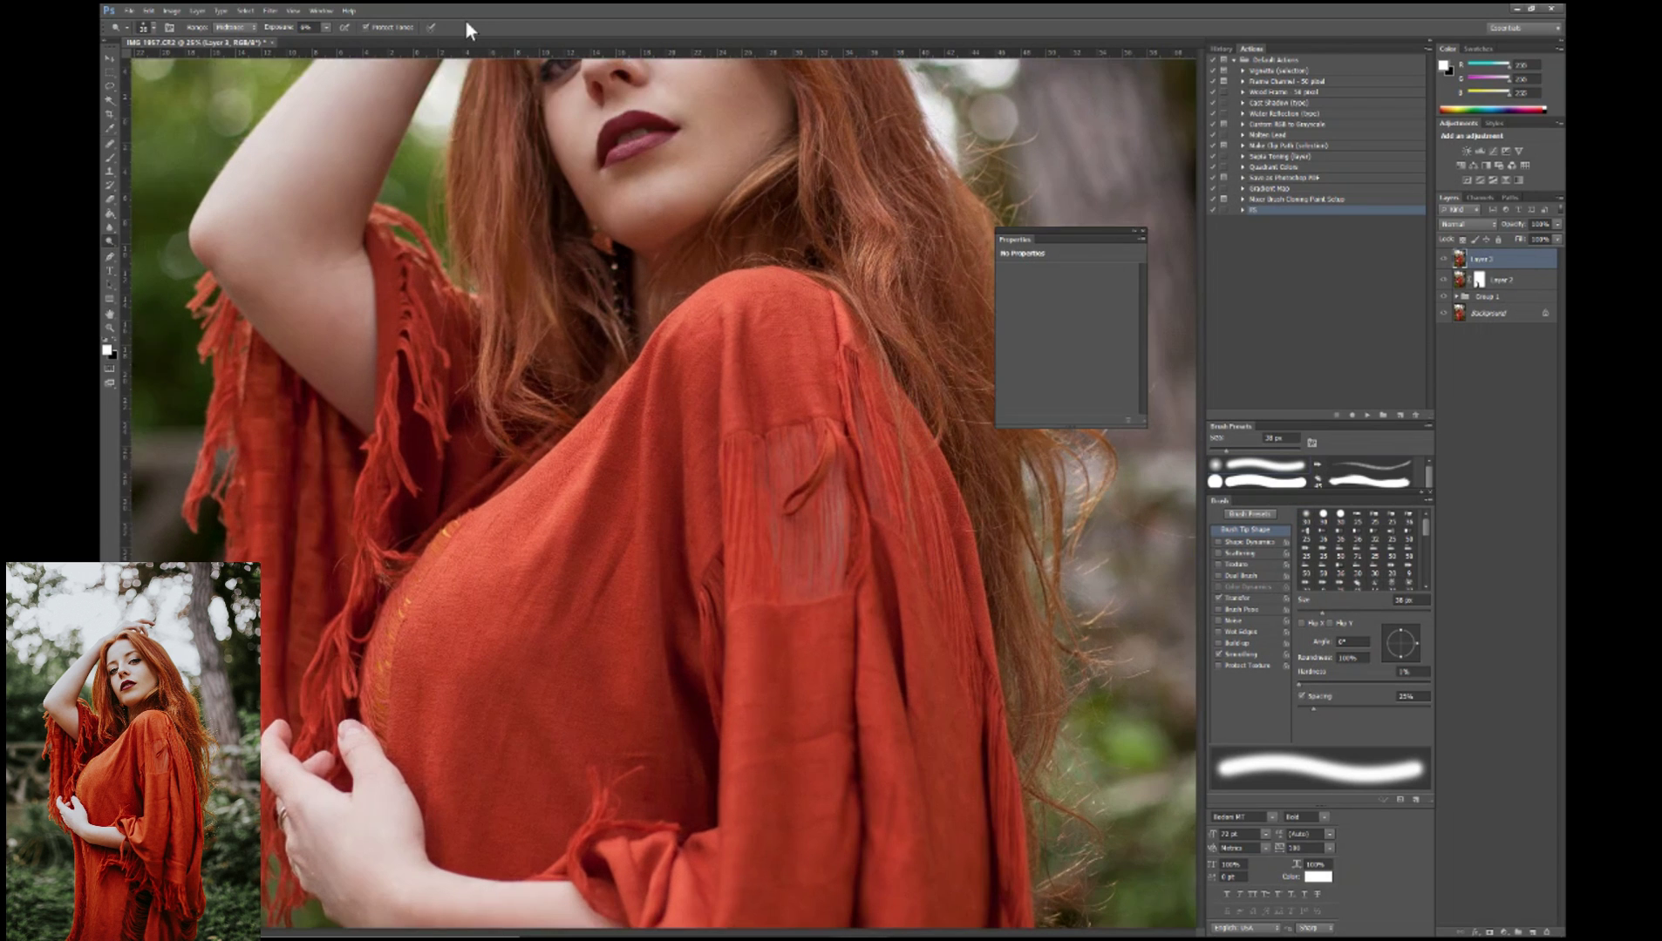
{"action": "scroll", "coordinate": [543, 428], "scroll_direction": "up", "scroll_amount": 5}
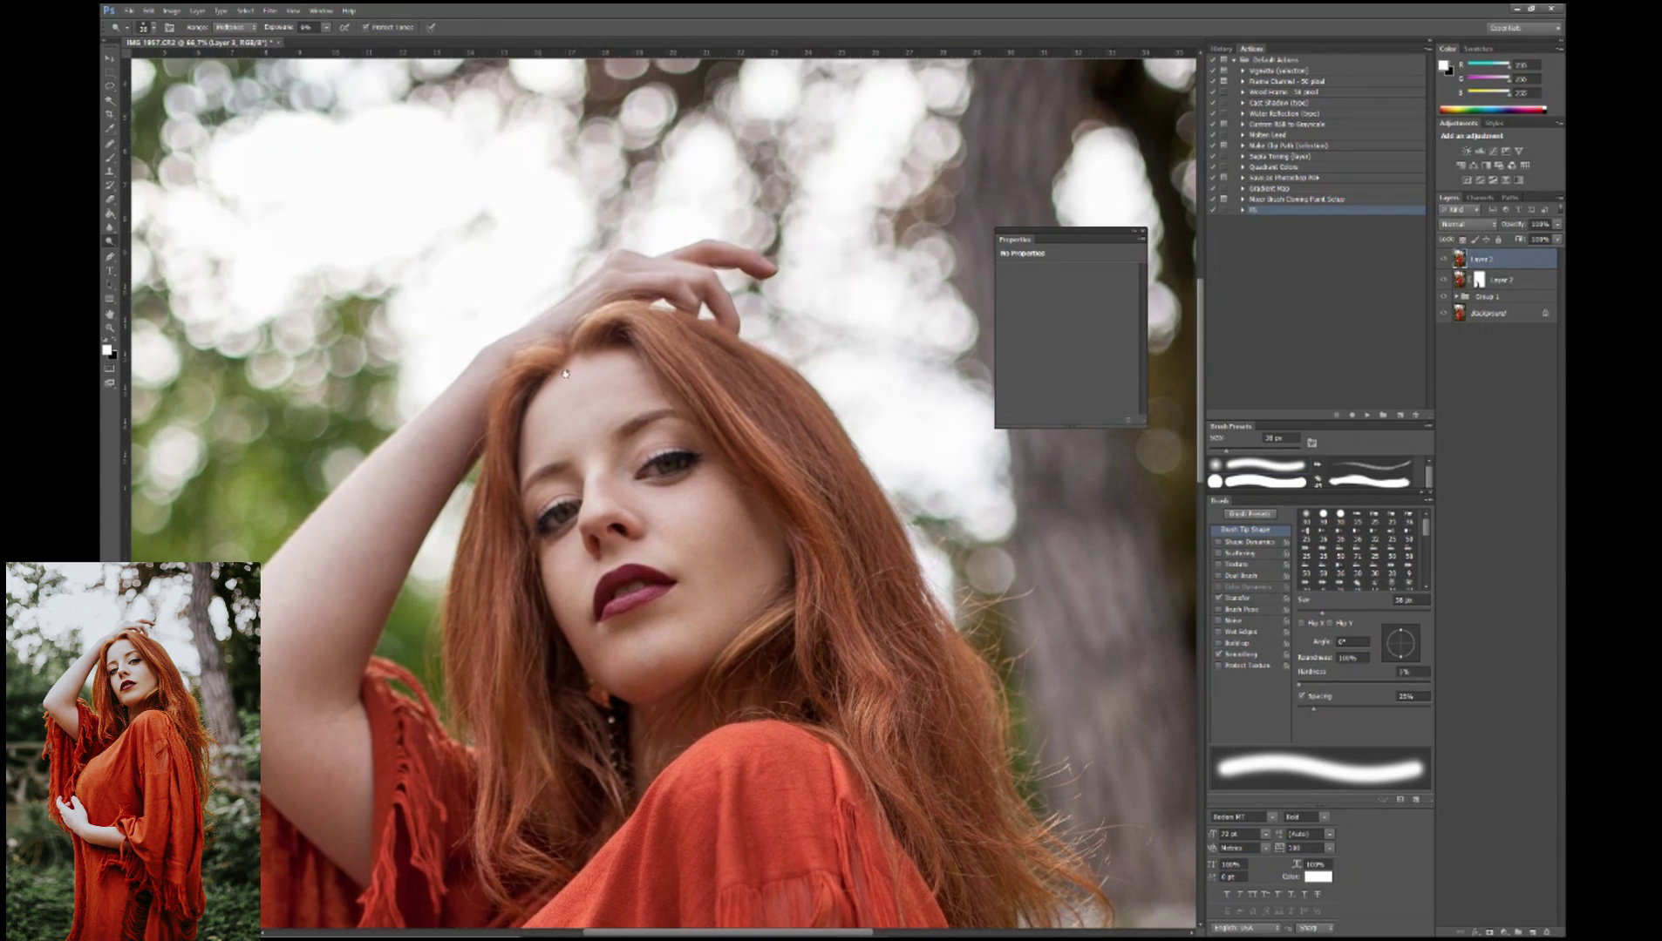
{"action": "scroll", "coordinate": [576, 370], "scroll_direction": "up", "scroll_amount": 3}
{"action": "mouse_move", "coordinate": [579, 370]}
{"action": "left_mouse_down"}
{"action": "mouse_move", "coordinate": [634, 359]}
{"action": "mouse_move", "coordinate": [618, 359]}
{"action": "left_mouse_up"}
{"action": "scroll", "coordinate": [713, 361], "scroll_direction": "down", "scroll_amount": 5}
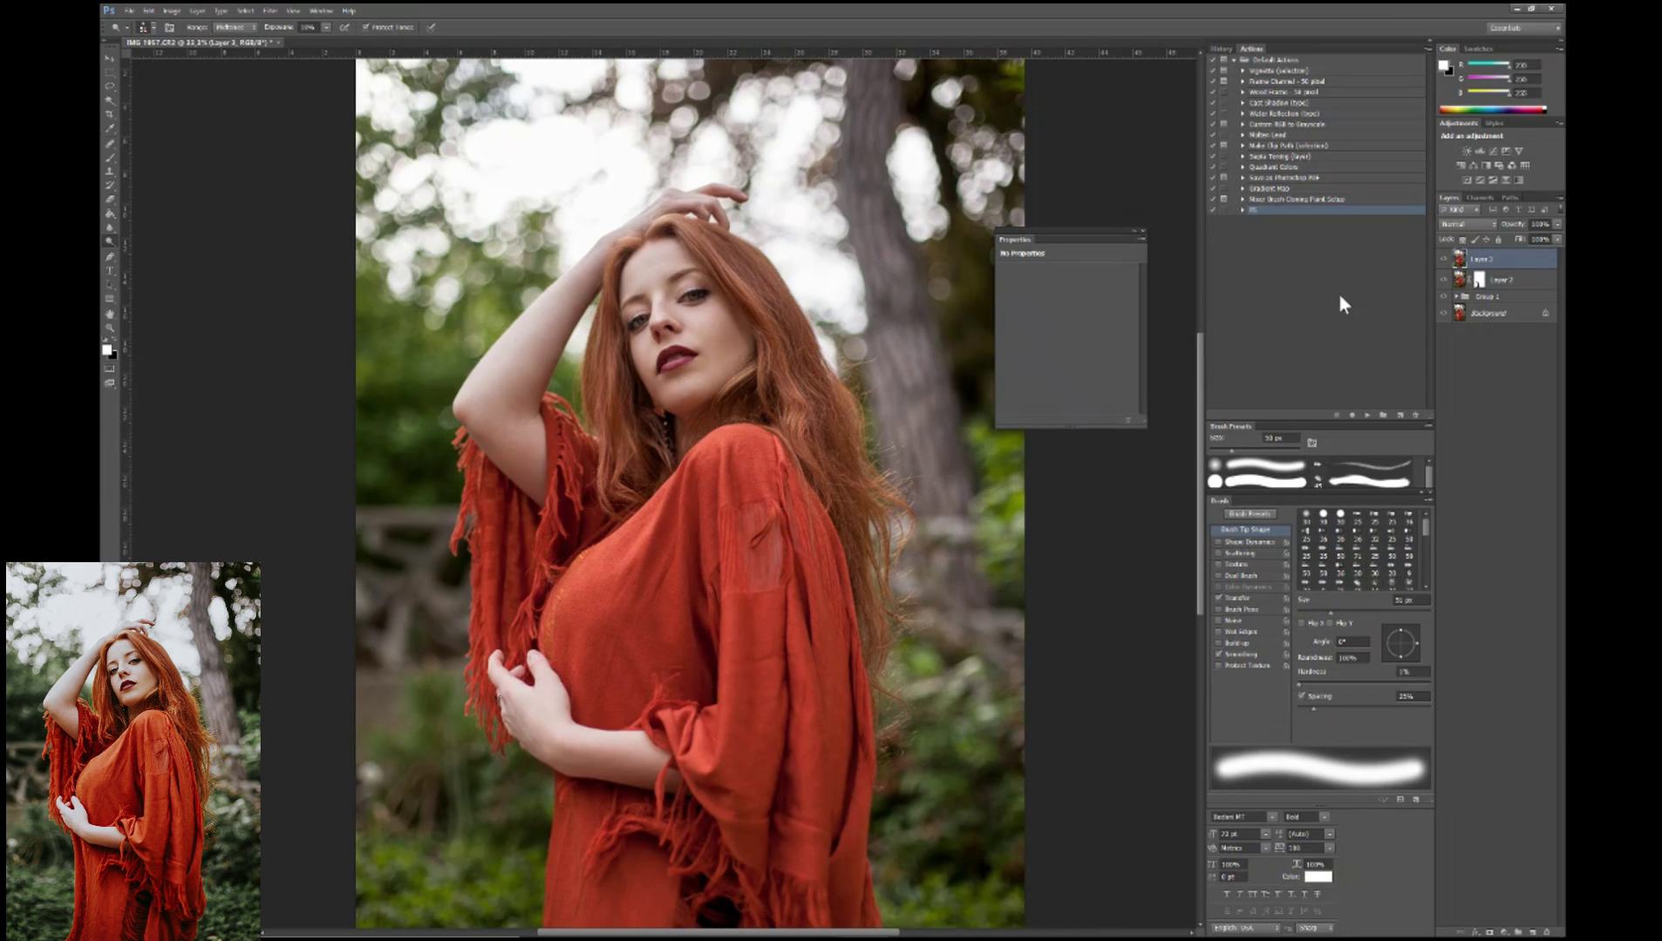
{"action": "key", "text": "ctrl+minus"}
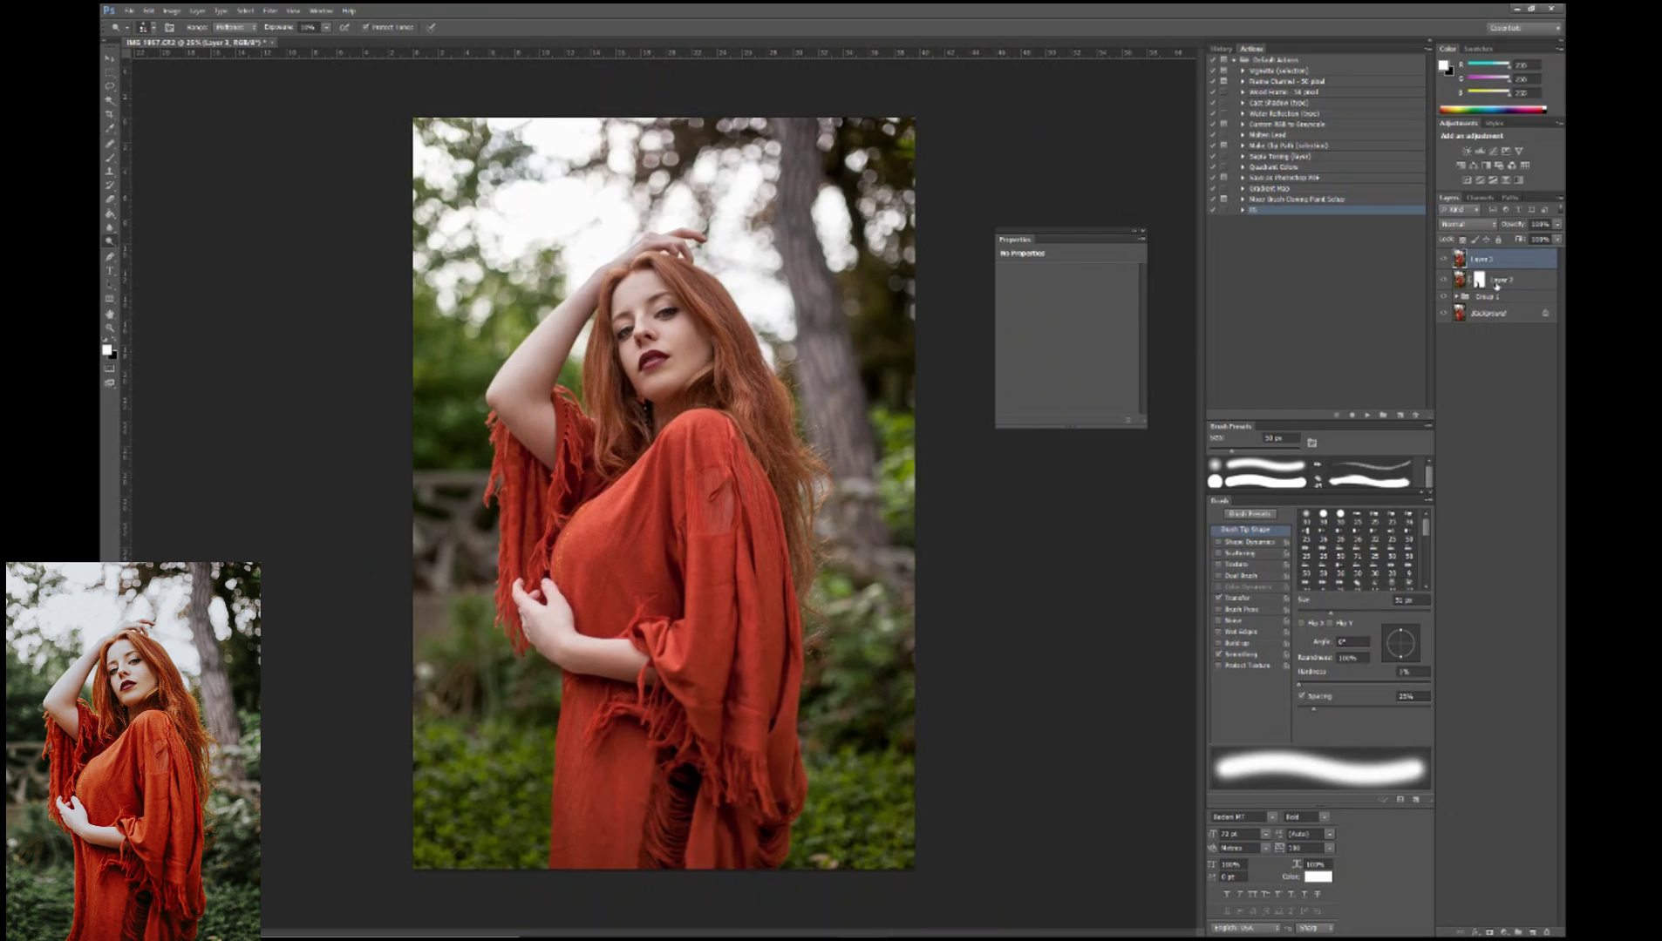
Compare the retouched image with the original background by toggling layer visibility
{"action": "left_click", "coordinate": [1444, 316], "text": "alt"}
{"action": "left_click", "coordinate": [1444, 315], "text": "alt"}
{"action": "left_click", "coordinate": [1444, 316], "text": "alt"}
{"action": "left_click", "coordinate": [1444, 315], "text": "alt"}
{"action": "left_click", "coordinate": [1443, 313]}
{"action": "left_click", "coordinate": [1444, 313]}
Group all retouching layers above the background and name the group "Retouche beauté"
{"action": "left_click", "coordinate": [1511, 297], "text": "shift"}
{"action": "key", "text": "ctrl+g"}
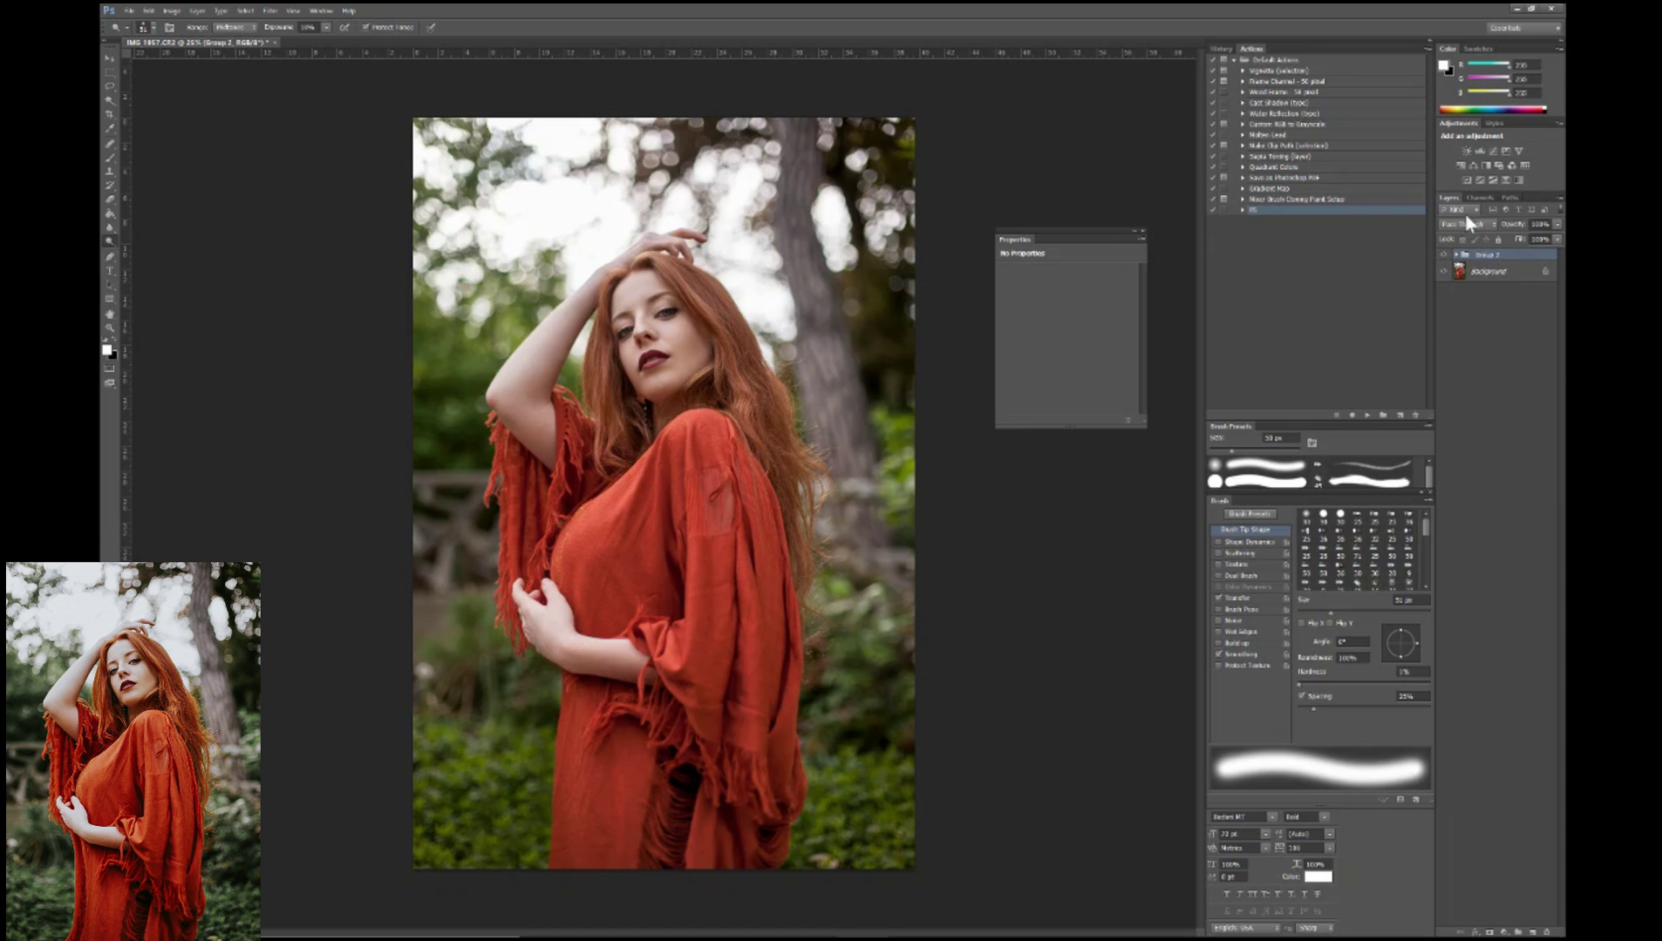
{"action": "double_click", "coordinate": [1487, 254]}
{"action": "type", "text": "D"}
{"action": "type", "text": "etouche beauté"}
{"action": "key", "text": "Return"}
Create a new layer group above the retouching group and name it "chromie"
{"action": "left_click", "coordinate": [1520, 933]}
{"action": "double_click", "coordinate": [1485, 254]}
{"action": "type", "text": "cheveux"}
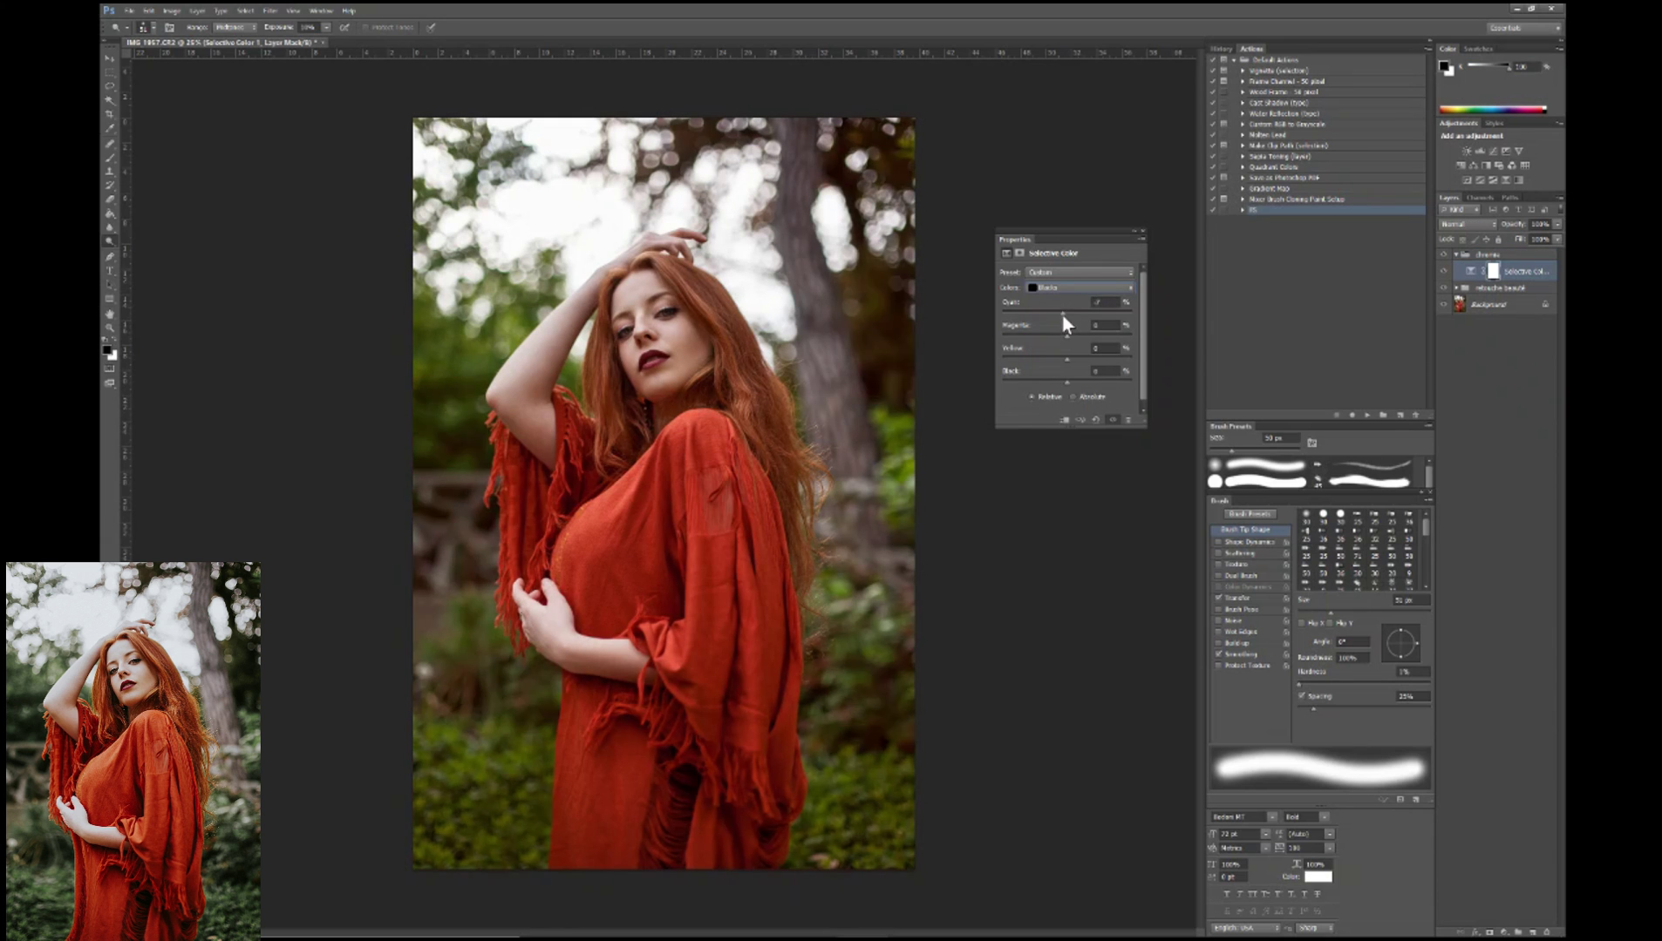
Tune the cyan and magenta amounts of the blacks and the whites in a Selective Color adjustment layer
{"action": "left_click_drag", "start_coordinate": [1062, 313], "coordinate": [1067, 319]}
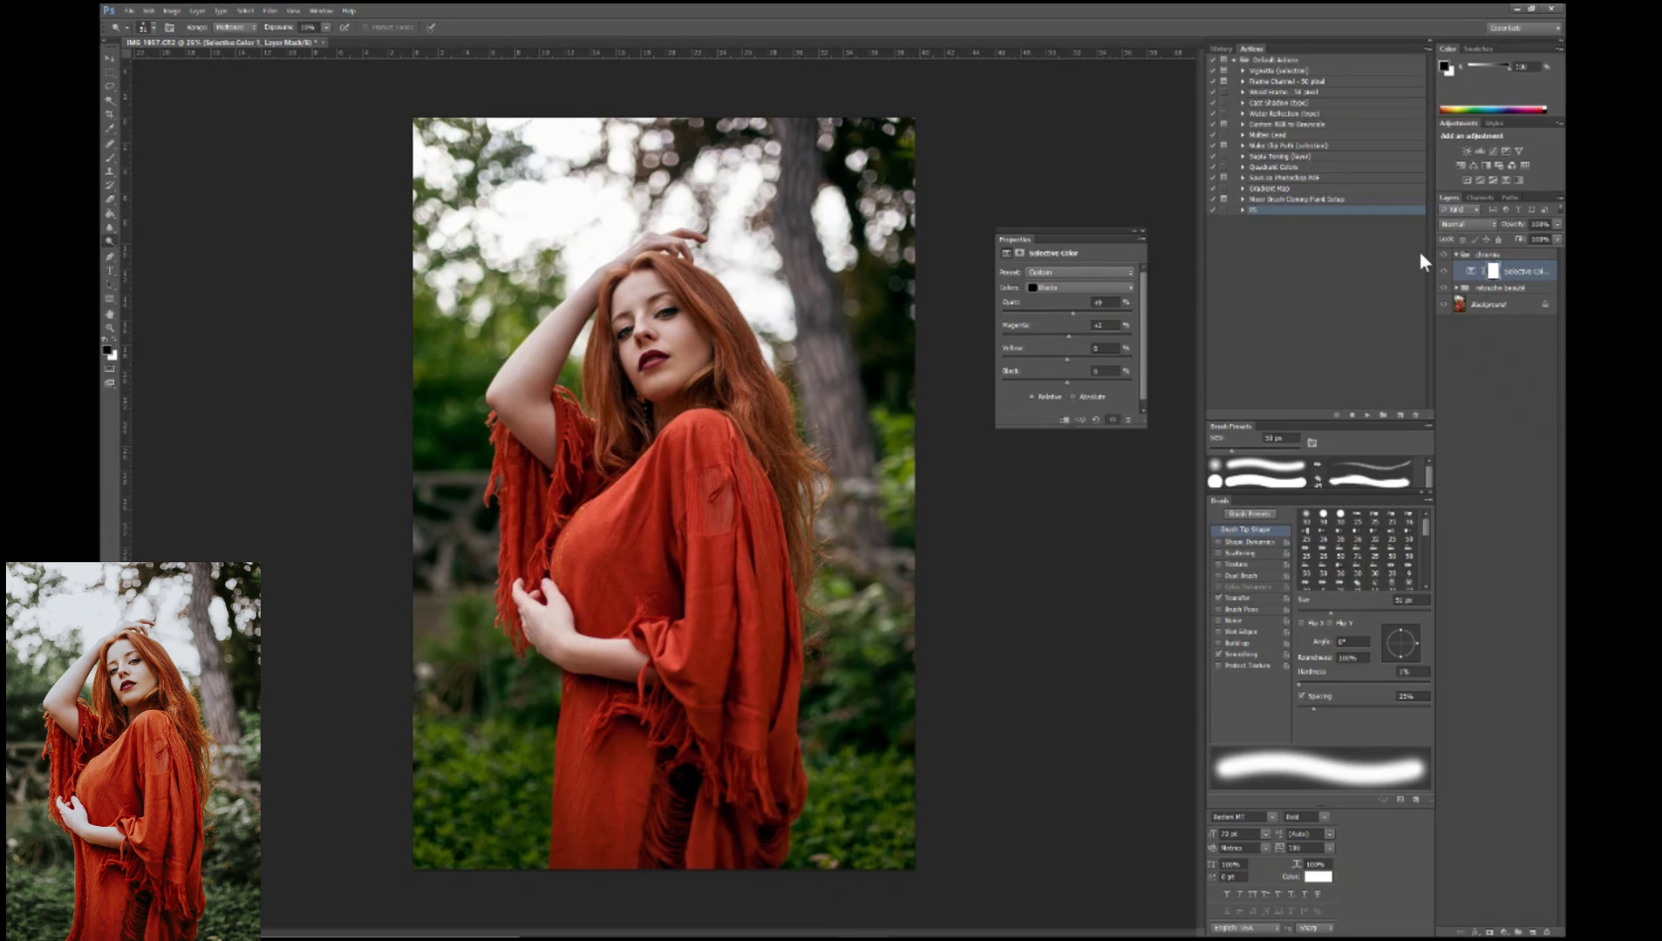
{"action": "left_click", "coordinate": [1080, 287]}
{"action": "left_click", "coordinate": [1081, 397]}
{"action": "left_click_drag", "start_coordinate": [1067, 314], "coordinate": [1077, 315]}
Add a Gradient Map adjustment layer using a gradient from black through brown to pale gold
{"action": "left_click", "coordinate": [1503, 933]}
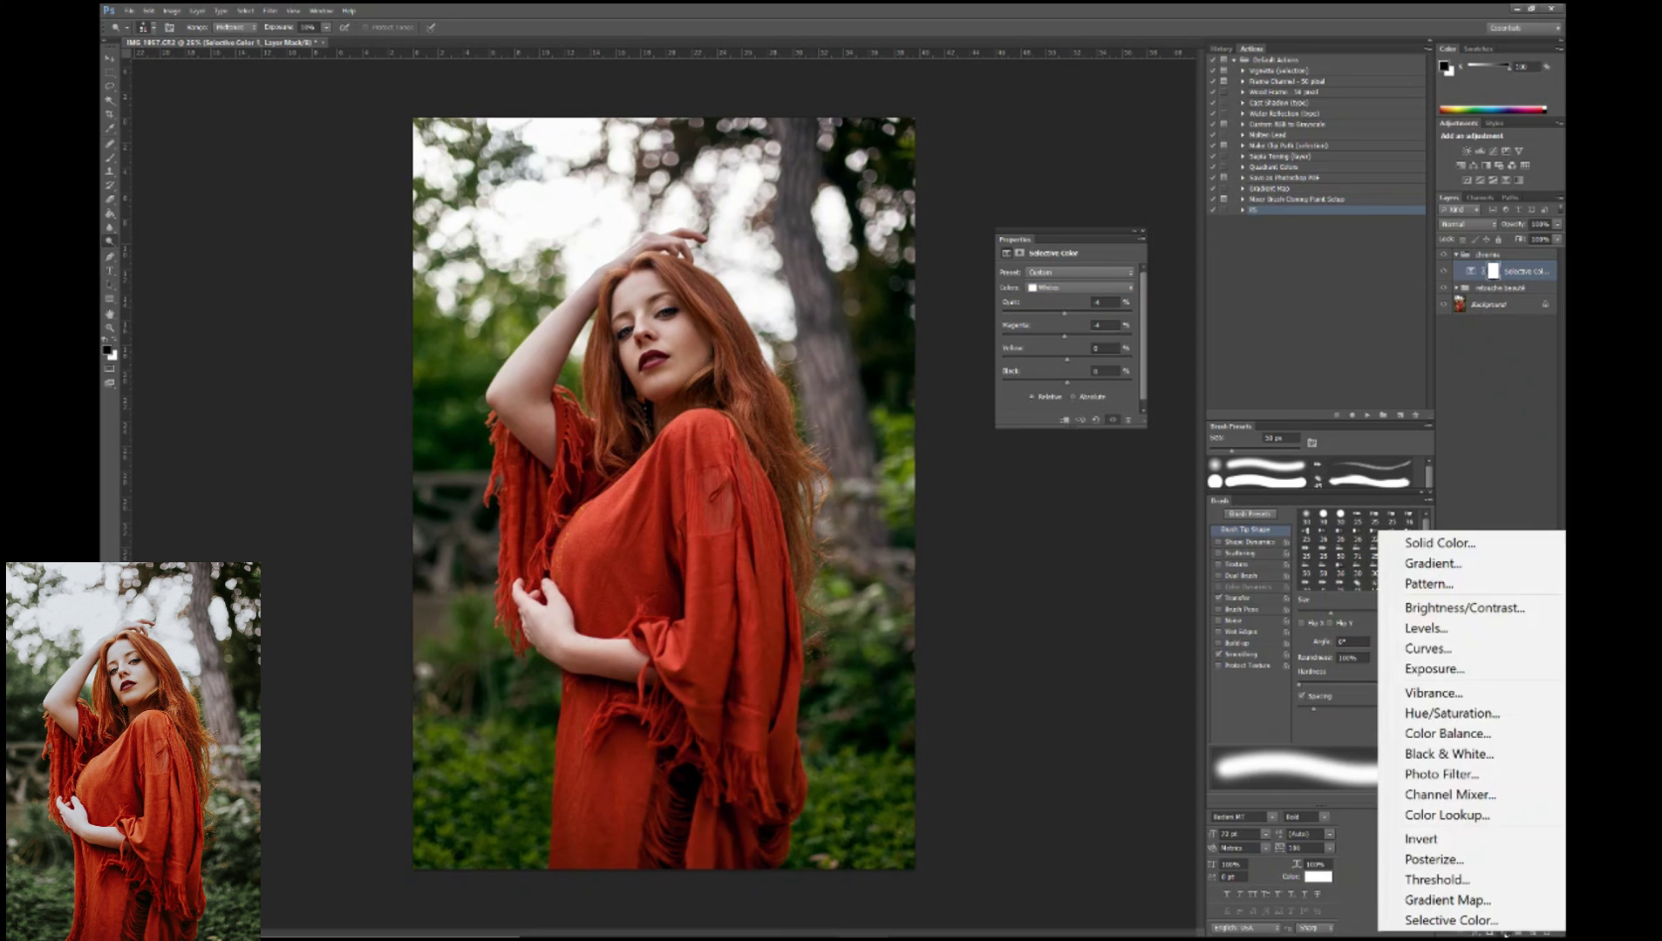
{"action": "left_click", "coordinate": [1421, 897]}
{"action": "left_click", "coordinate": [1061, 278]}
{"action": "left_click", "coordinate": [1195, 260]}
{"action": "left_click", "coordinate": [1209, 242]}
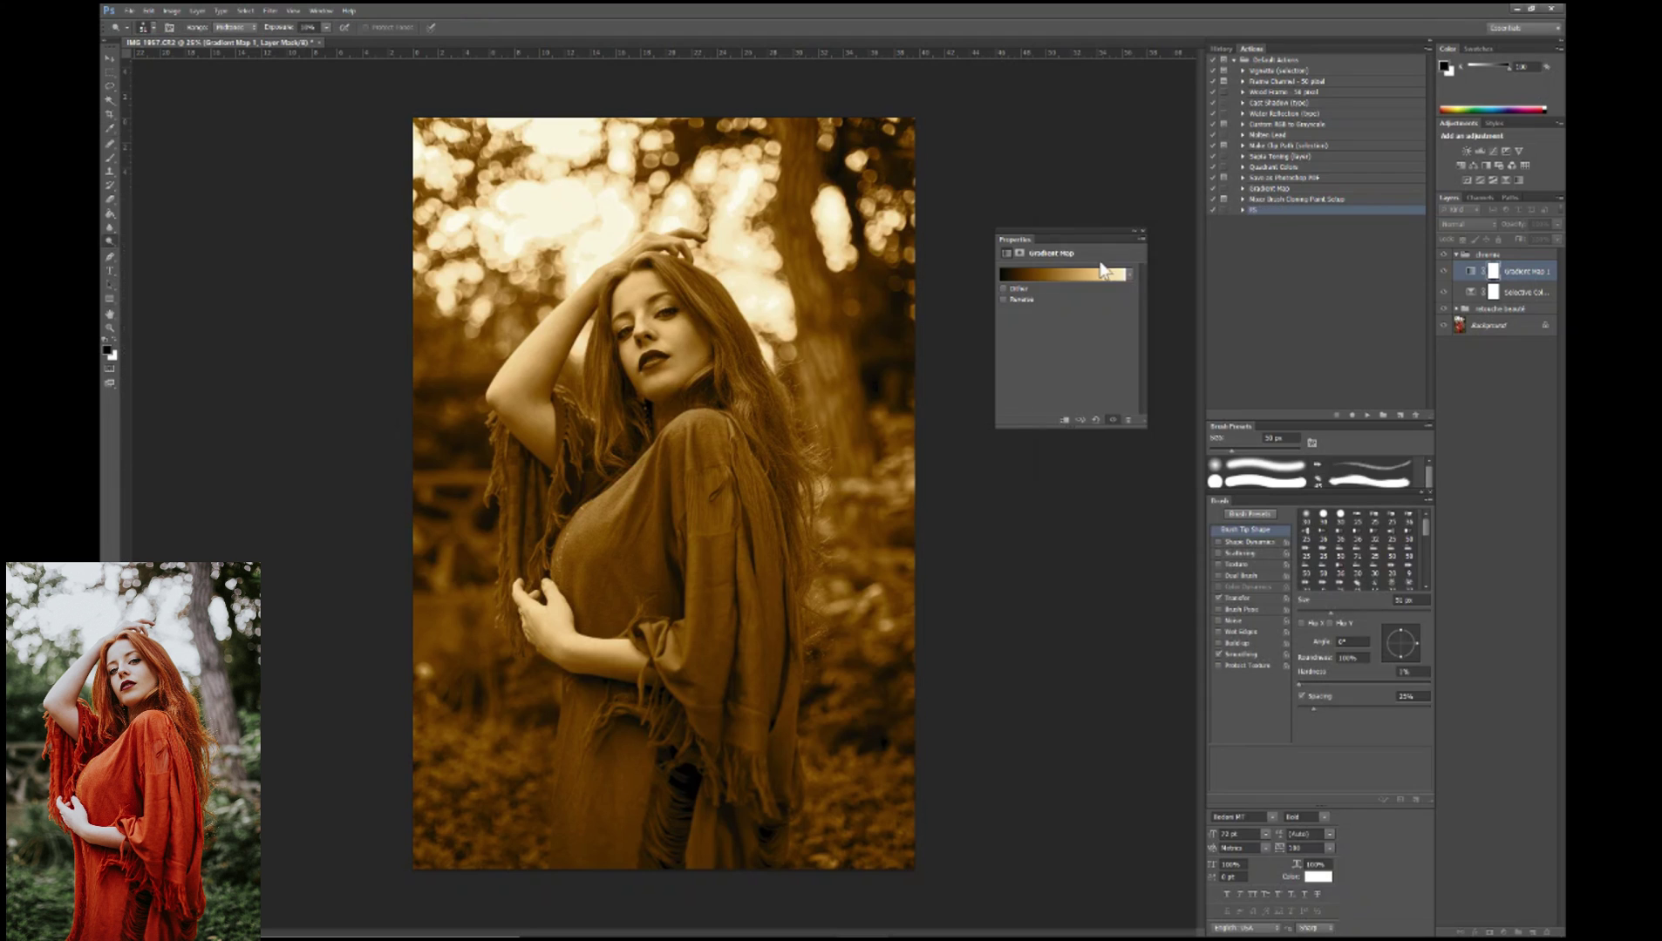
Set the Gradient Map layer to Soft Light and reduce its opacity to a faint tint
{"action": "left_click", "coordinate": [1467, 224]}
{"action": "left_click", "coordinate": [1473, 375]}
{"action": "left_click", "coordinate": [1558, 224]}
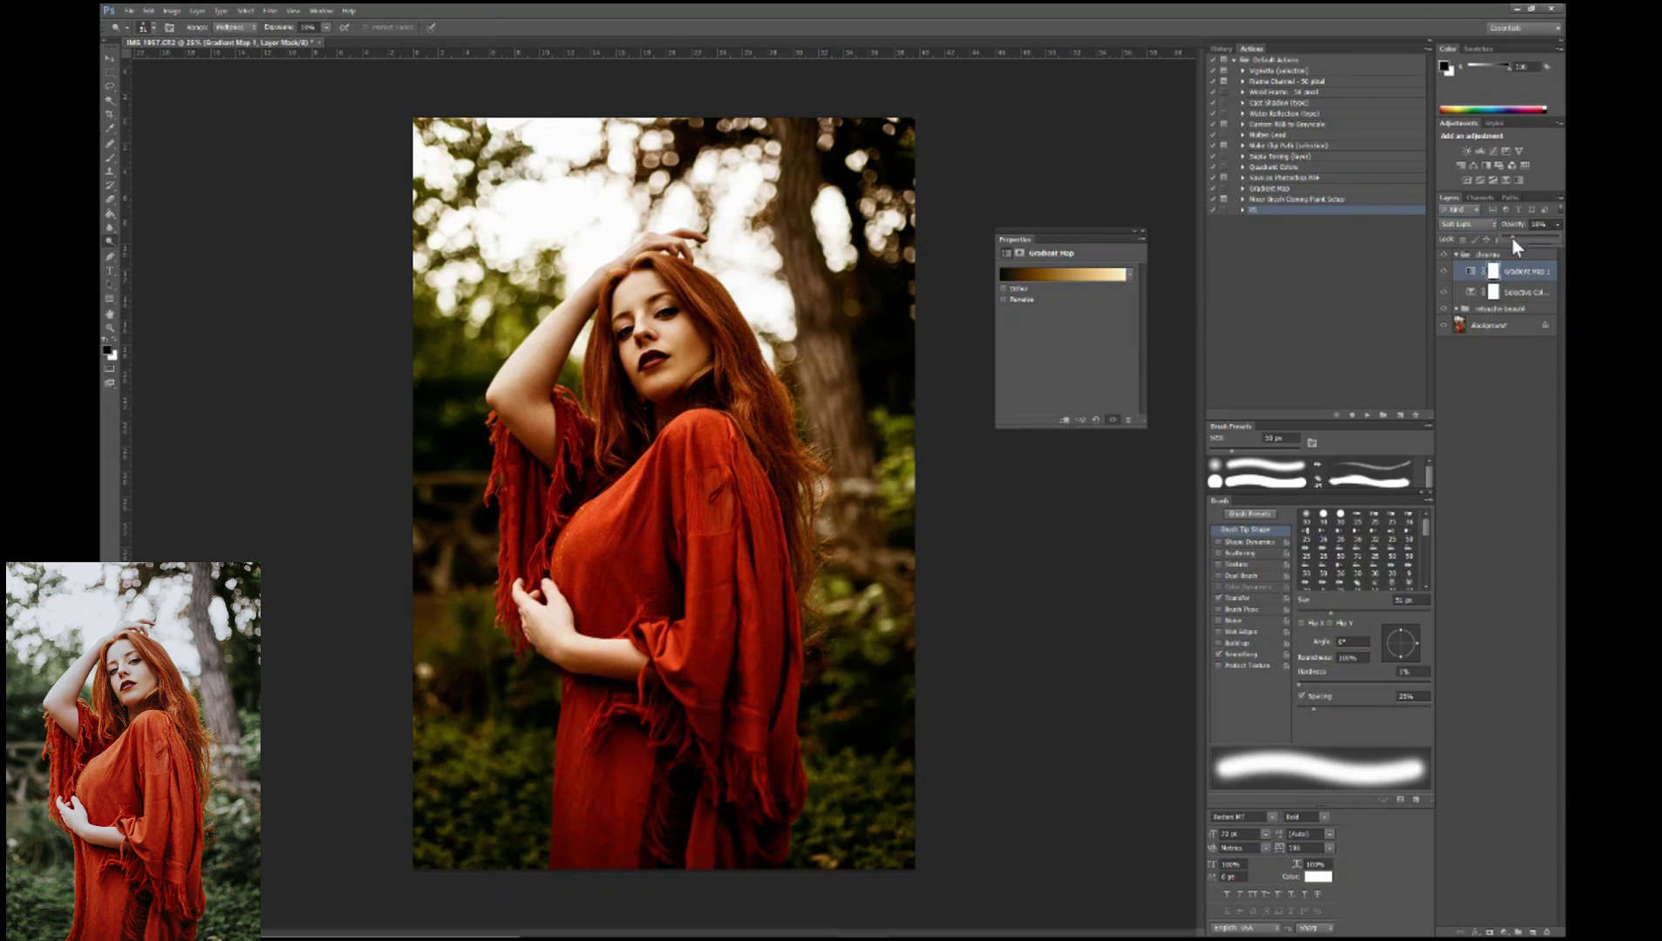
{"action": "left_click_drag", "start_coordinate": [1510, 237], "coordinate": [1500, 234]}
Add a second Selective Color adjustment above the Gradient Map and shift its greens mainly toward magenta
{"action": "left_click", "coordinate": [1517, 292]}
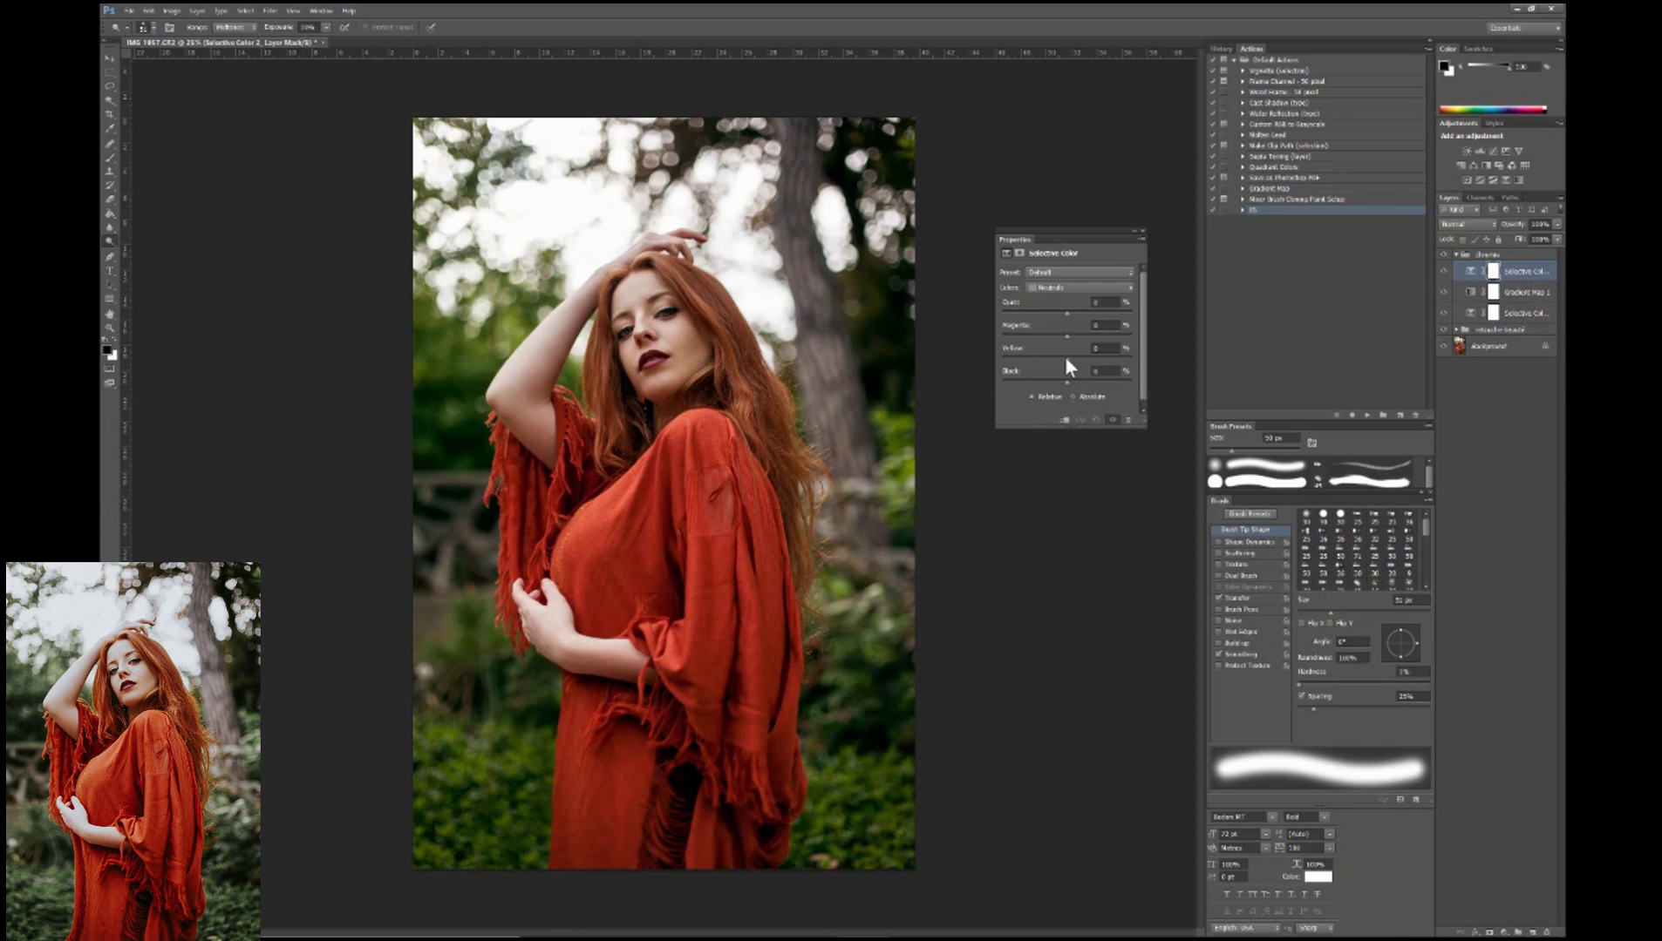
{"action": "left_click_drag", "start_coordinate": [1066, 359], "coordinate": [1133, 358]}
{"action": "key", "text": "ctrl+i"}
{"action": "key", "text": "b"}
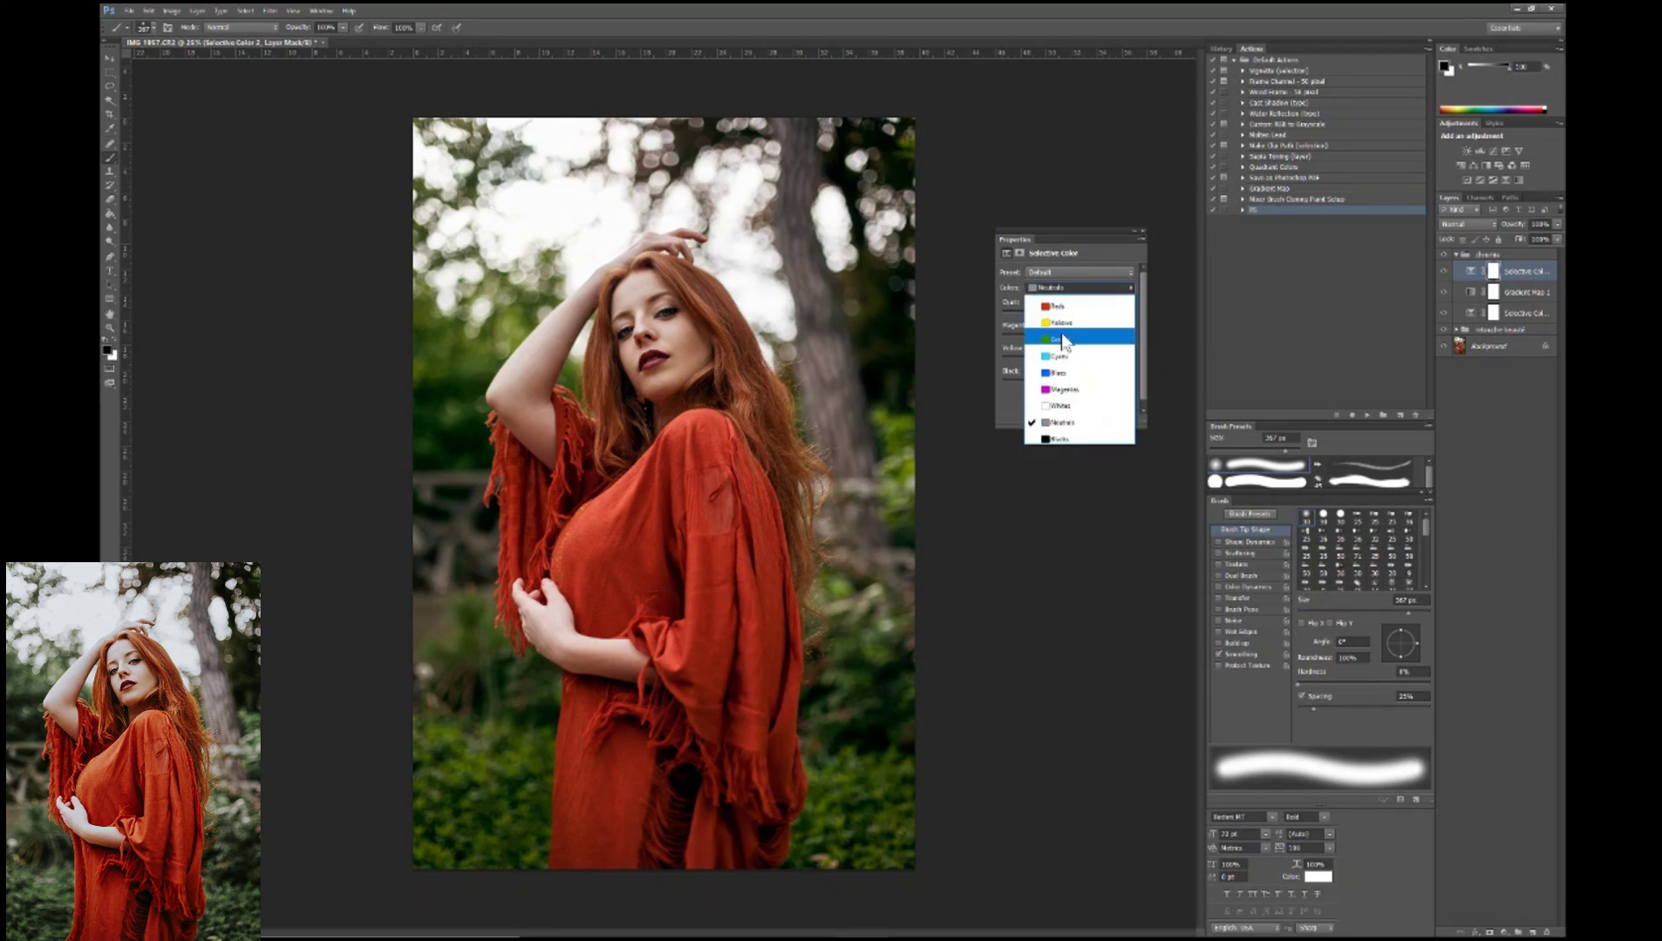
{"action": "left_click", "coordinate": [1071, 326]}
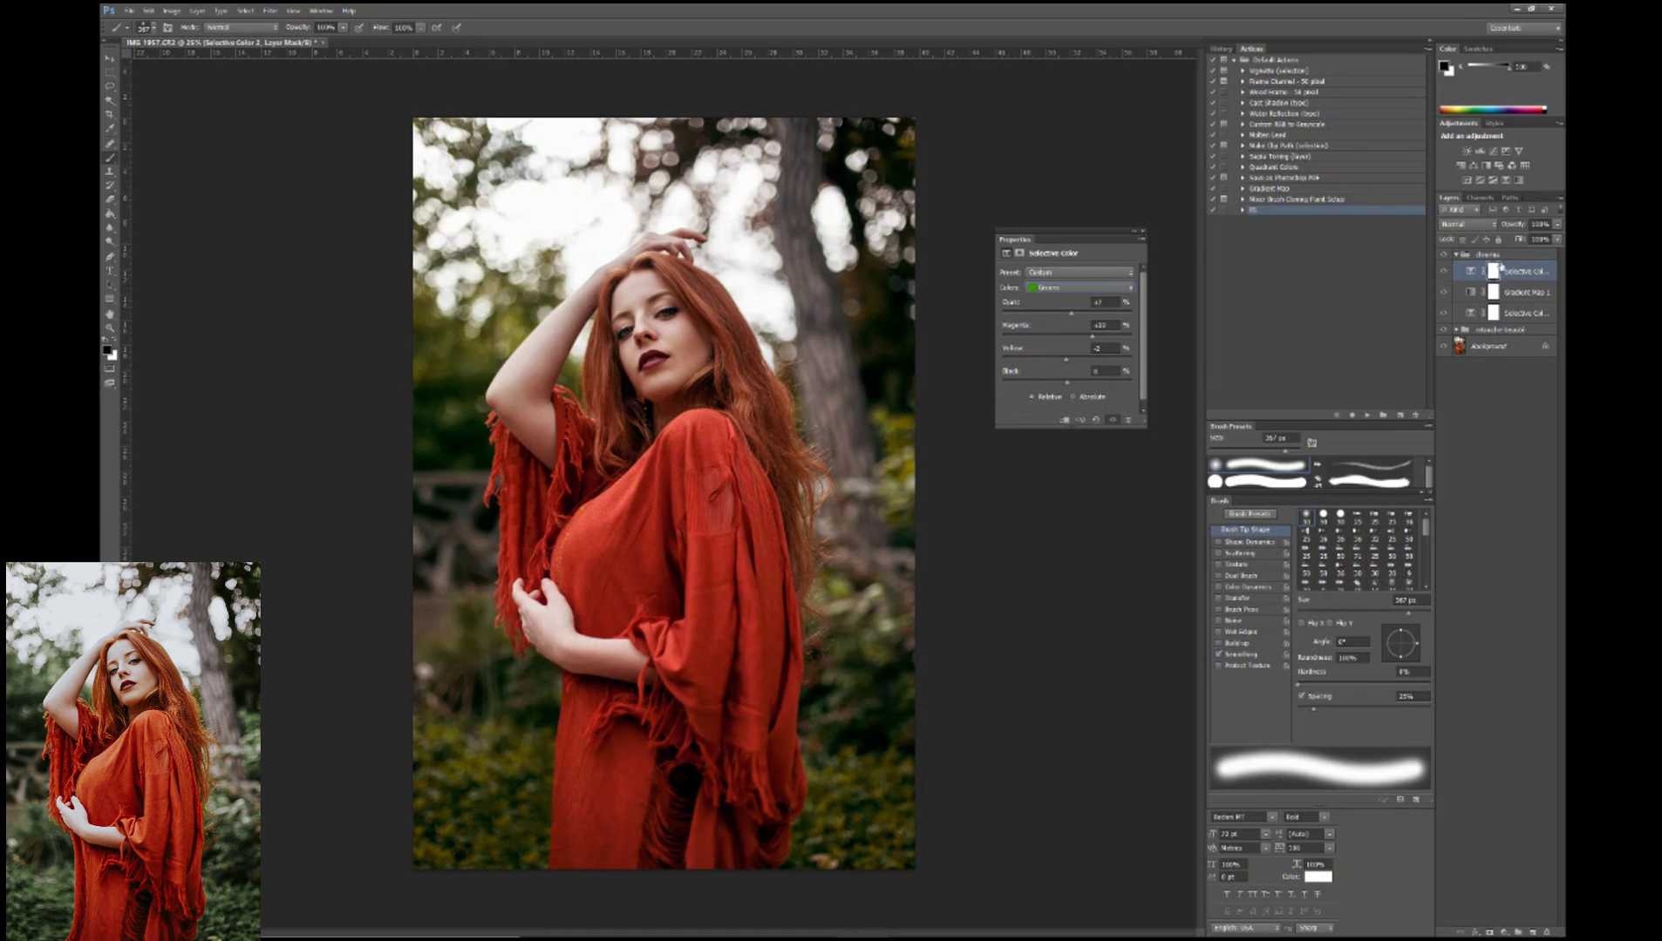
Mask the woman out of the second Selective Color adjustment and slightly lower the black amount in its neutrals
{"action": "mouse_move", "coordinate": [698, 297]}
{"action": "left_mouse_down"}
{"action": "mouse_move", "coordinate": [616, 432]}
{"action": "mouse_move", "coordinate": [628, 453]}
{"action": "left_mouse_up"}
{"action": "left_click_drag", "start_coordinate": [527, 487], "coordinate": [591, 863]}
{"action": "left_click", "coordinate": [1494, 271], "text": "alt"}
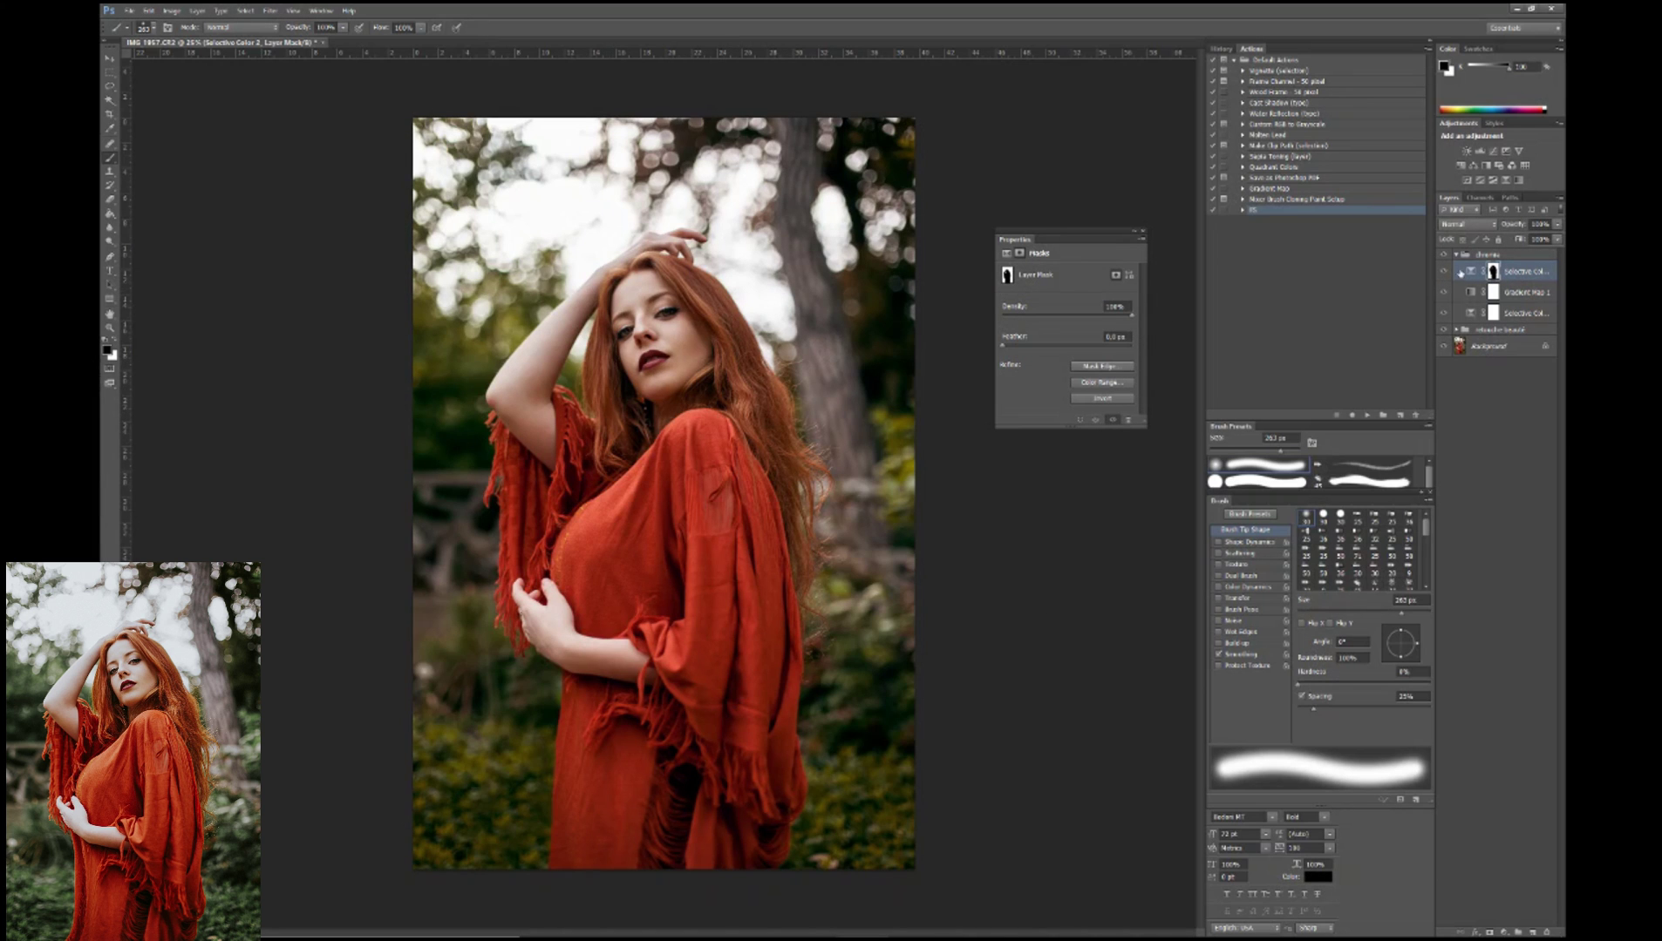
{"action": "left_click", "coordinate": [1470, 271]}
{"action": "mouse_move", "coordinate": [1062, 381]}
{"action": "left_mouse_down"}
{"action": "mouse_move", "coordinate": [1035, 390]}
{"action": "mouse_move", "coordinate": [1074, 384]}
{"action": "mouse_move", "coordinate": [1059, 380]}
{"action": "left_mouse_up"}
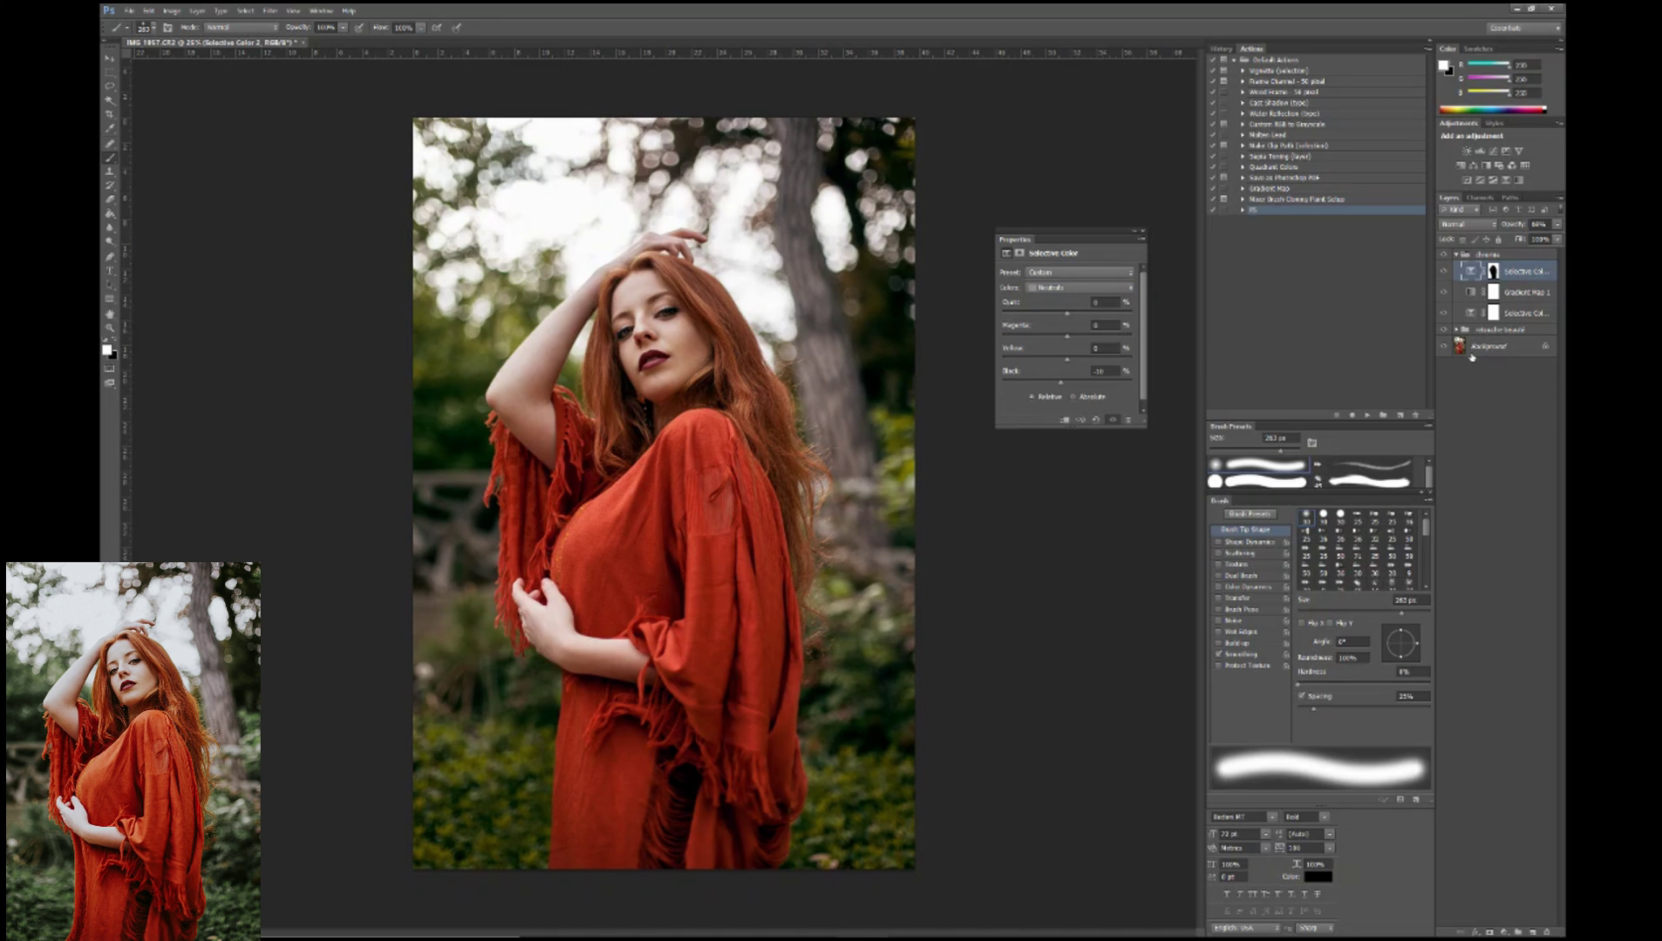
Add a Hue/Saturation adjustment layer with slightly reduced saturation and a partly painted mask
{"action": "left_click", "coordinate": [1502, 932]}
{"action": "left_click", "coordinate": [1452, 710]}
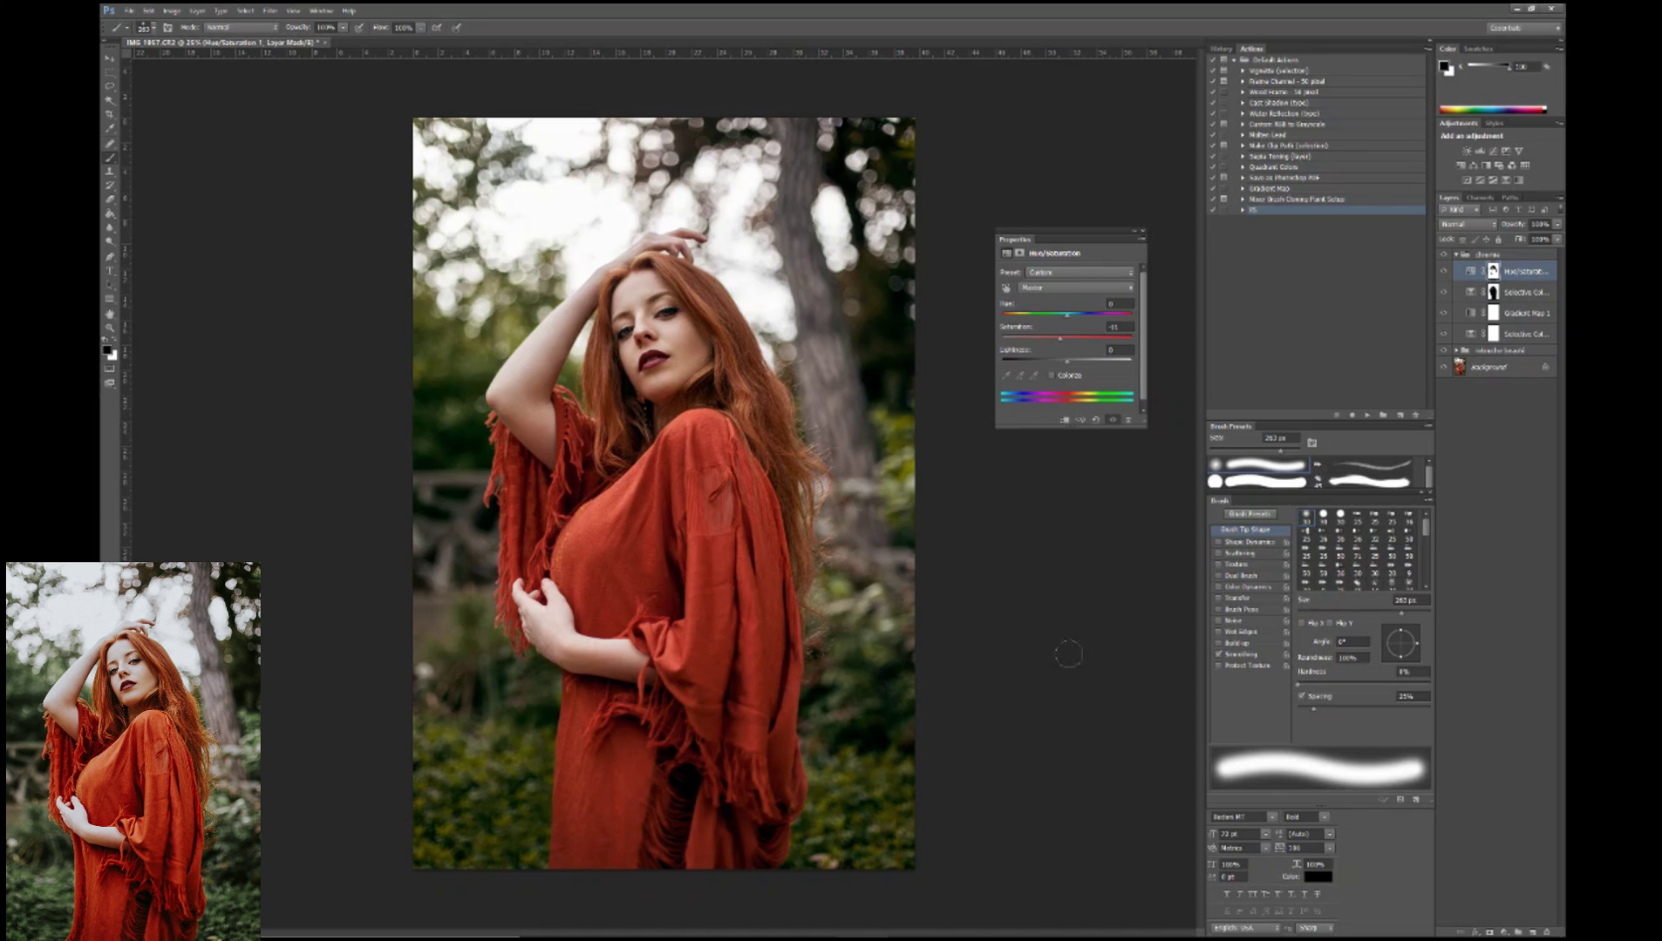
Add a third Selective Color adjustment, increase the black amount in its reds and invert its mask to hide the effect
{"action": "left_click", "coordinate": [1503, 932]}
{"action": "left_click", "coordinate": [1473, 917]}
{"action": "key", "text": "ctrl+plus"}
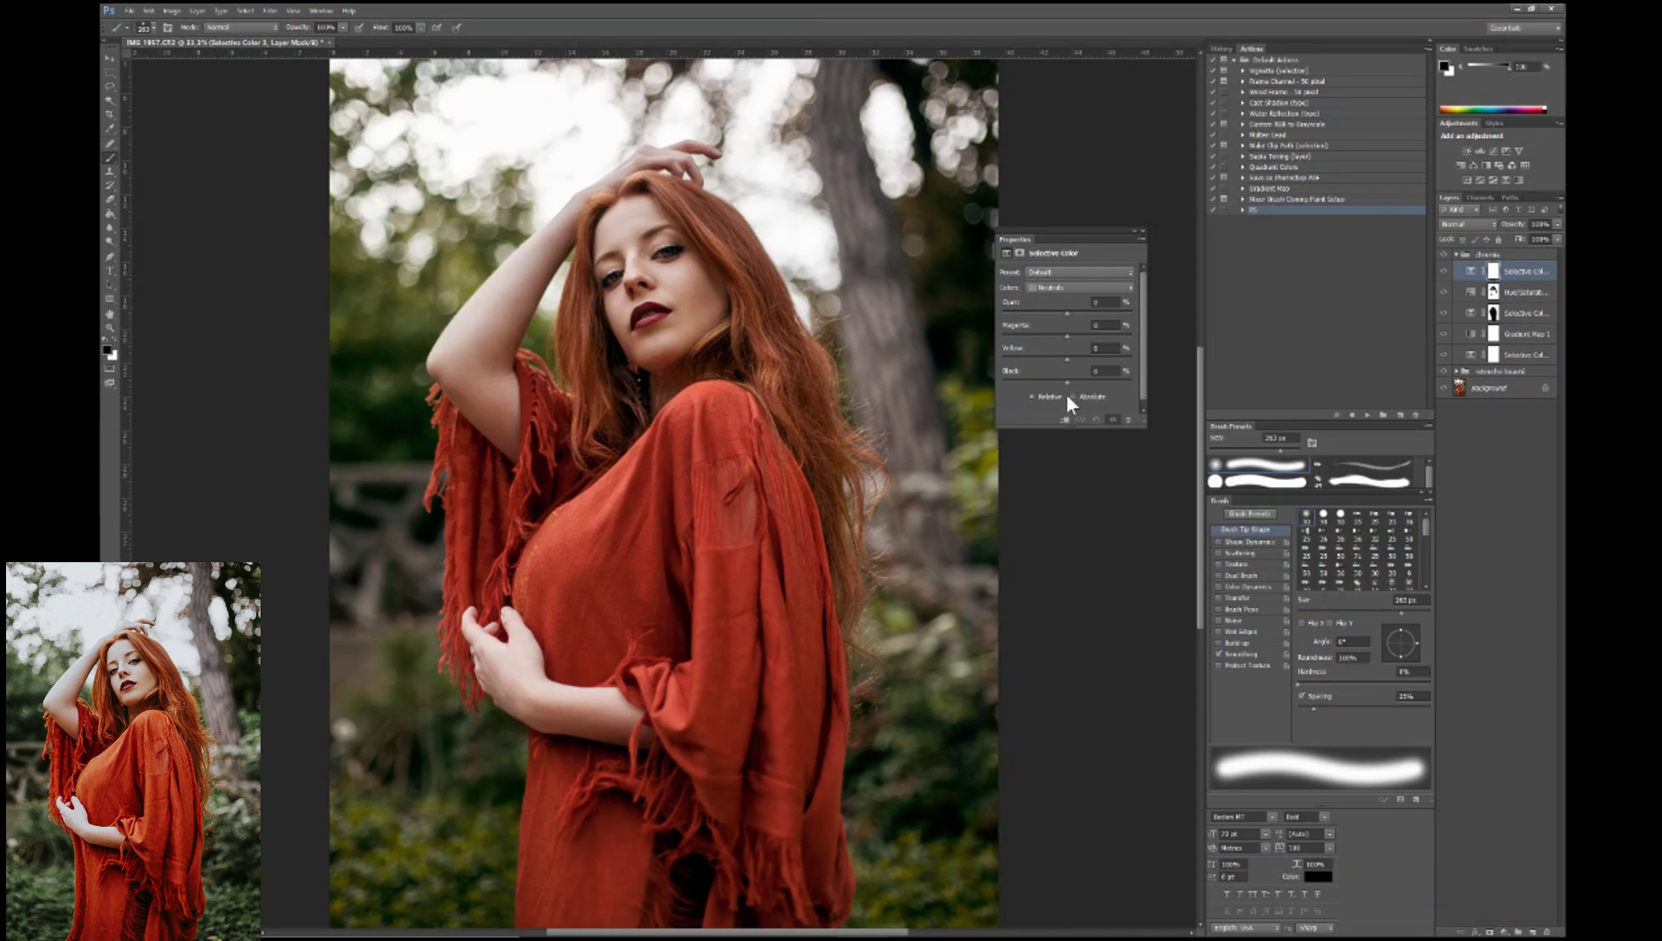
{"action": "left_click", "coordinate": [1080, 287]}
{"action": "left_click", "coordinate": [1072, 301]}
{"action": "left_click_drag", "start_coordinate": [1067, 382], "coordinate": [1078, 382]}
{"action": "key", "text": "ctrl+i"}
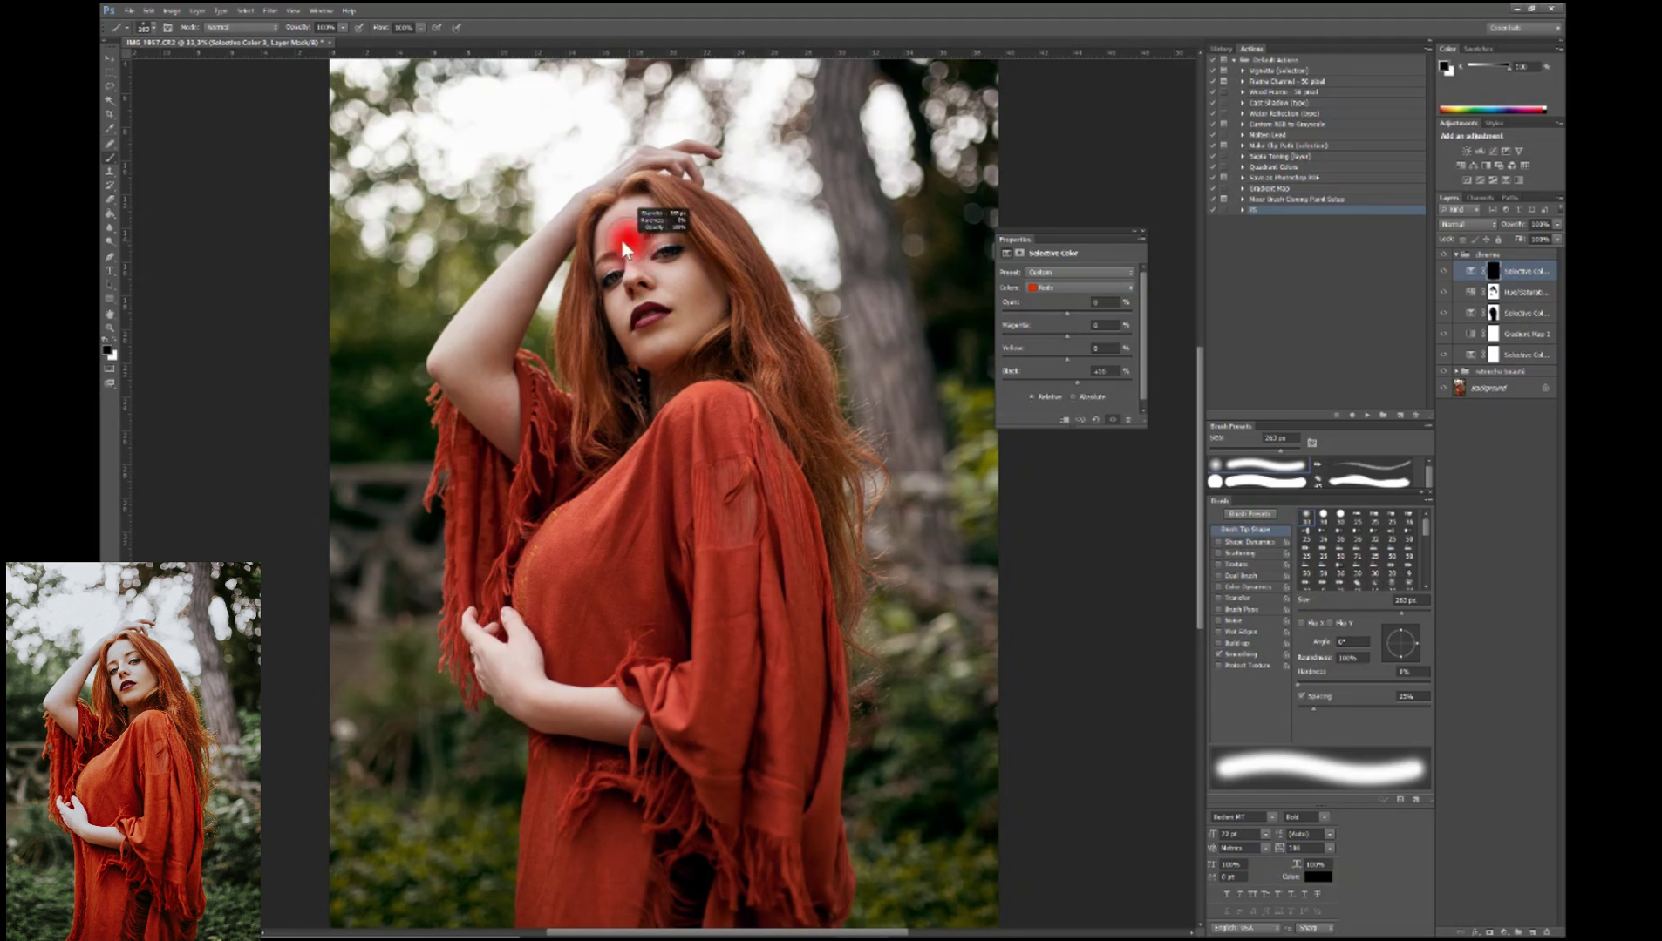
Paint white on the third Selective Color's mask to reveal its darker reds around the woman's face, and compare the image without the group
{"action": "key", "text": "x"}
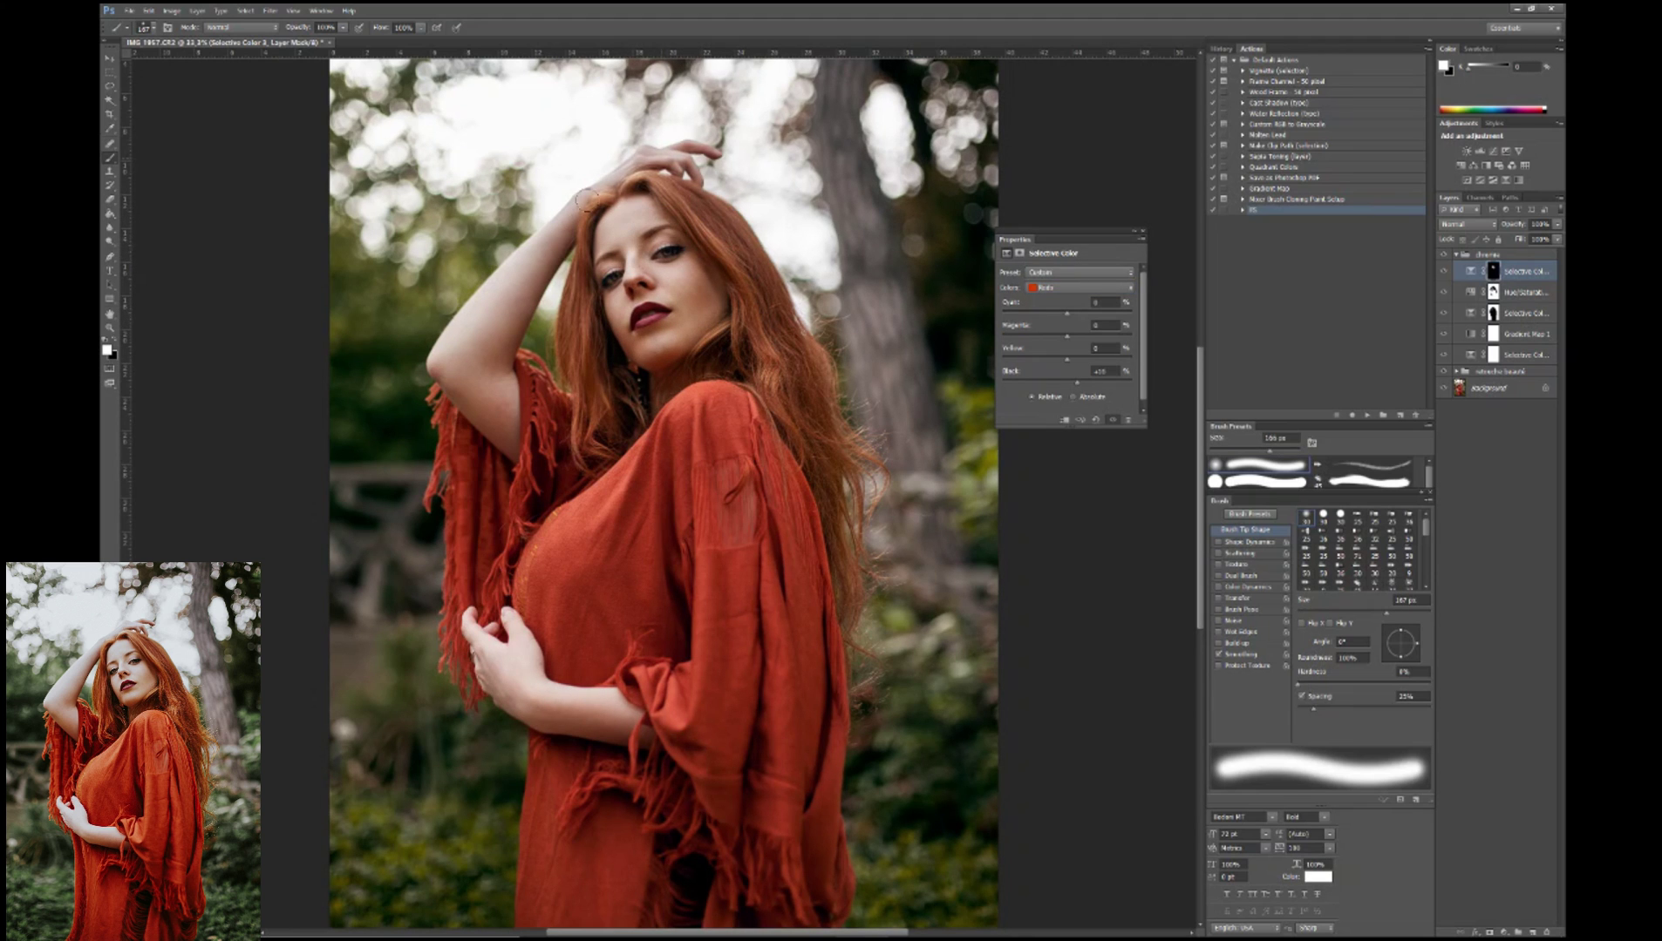
{"action": "key", "text": "x"}
{"action": "key", "text": "ctrl+minus"}
{"action": "left_click", "coordinate": [1444, 256]}
{"action": "left_click", "coordinate": [1444, 255]}
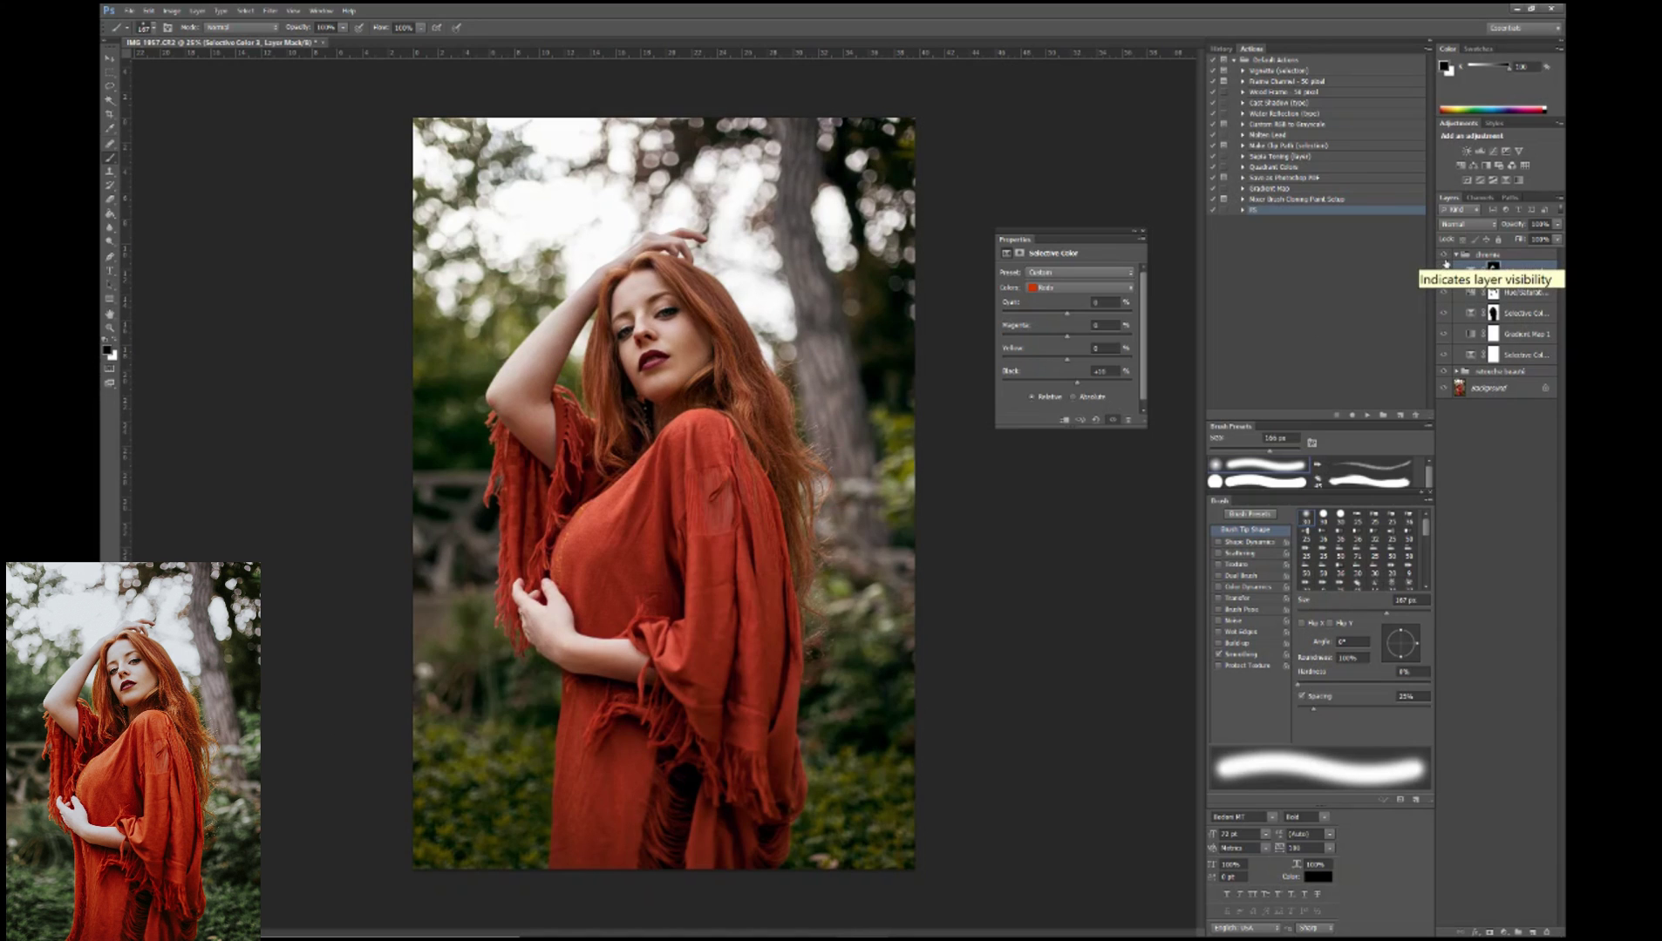
Add a fourth Selective Color adjustment above the others, slightly raising magenta and lowering yellow in its blacks, and collapse the color group
{"action": "left_click", "coordinate": [1504, 932]}
{"action": "left_click", "coordinate": [1429, 927]}
{"action": "left_click_drag", "start_coordinate": [1062, 361], "coordinate": [1067, 319]}
{"action": "left_click", "coordinate": [1455, 256]}
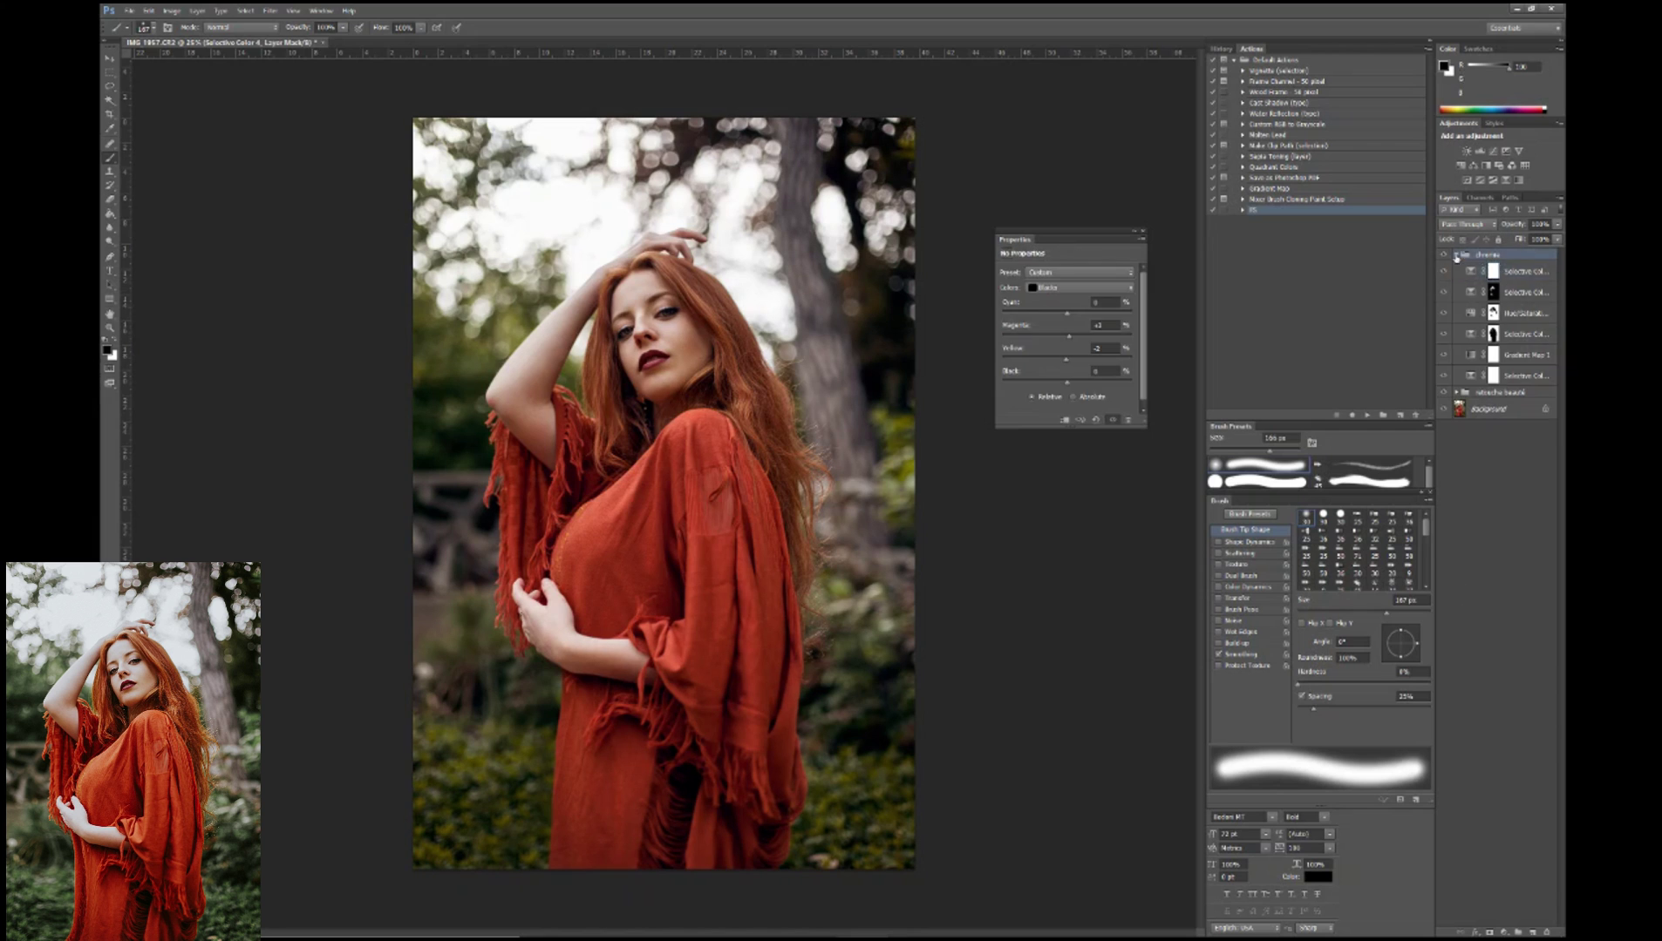
Stamp all visible layers into a new top layer, apply a High Pass filter to it and set its blend mode to Soft Light
{"action": "key", "text": "ctrl+shift+alt+e"}
{"action": "left_click", "coordinate": [270, 11]}
{"action": "left_click", "coordinate": [549, 385]}
{"action": "left_click", "coordinate": [890, 286]}
{"action": "key", "text": "shift+alt+f"}
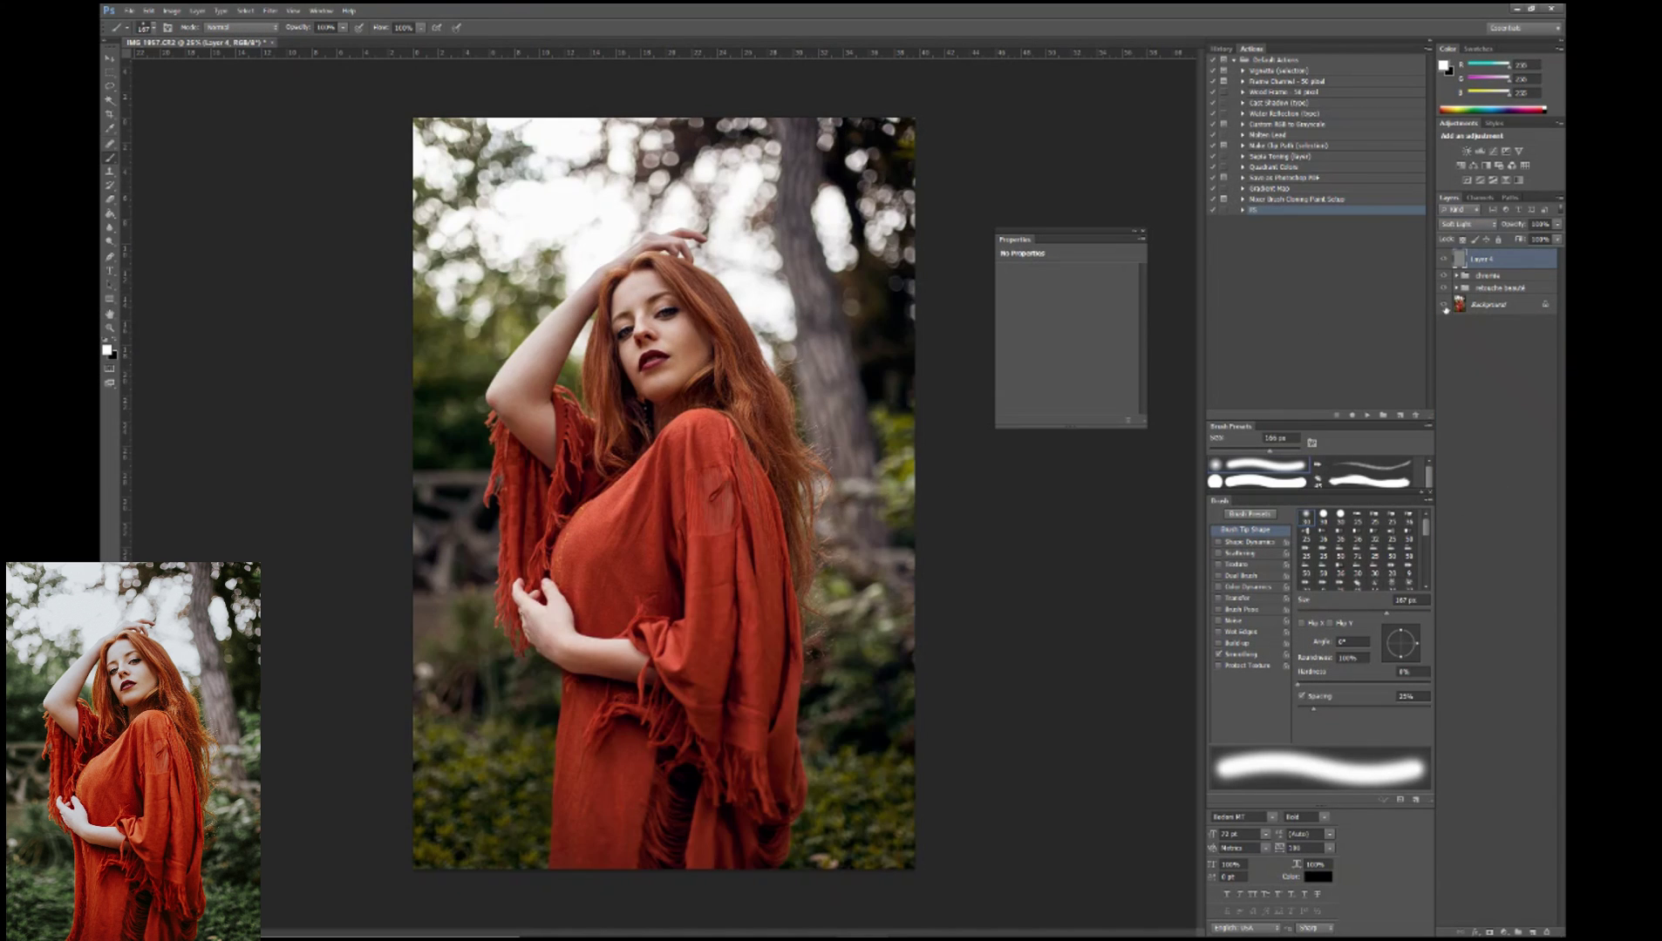
Add a Levels adjustment at the top of the color group, slightly lower its output white level, and compare the image without the group
{"action": "left_click", "coordinate": [1456, 275]}
{"action": "left_click", "coordinate": [1521, 292]}
{"action": "left_click", "coordinate": [1504, 931]}
{"action": "left_click", "coordinate": [1414, 621]}
{"action": "mouse_move", "coordinate": [1132, 384]}
{"action": "left_mouse_down"}
{"action": "mouse_move", "coordinate": [1068, 353]}
{"action": "mouse_move", "coordinate": [1122, 385]}
{"action": "left_mouse_up"}
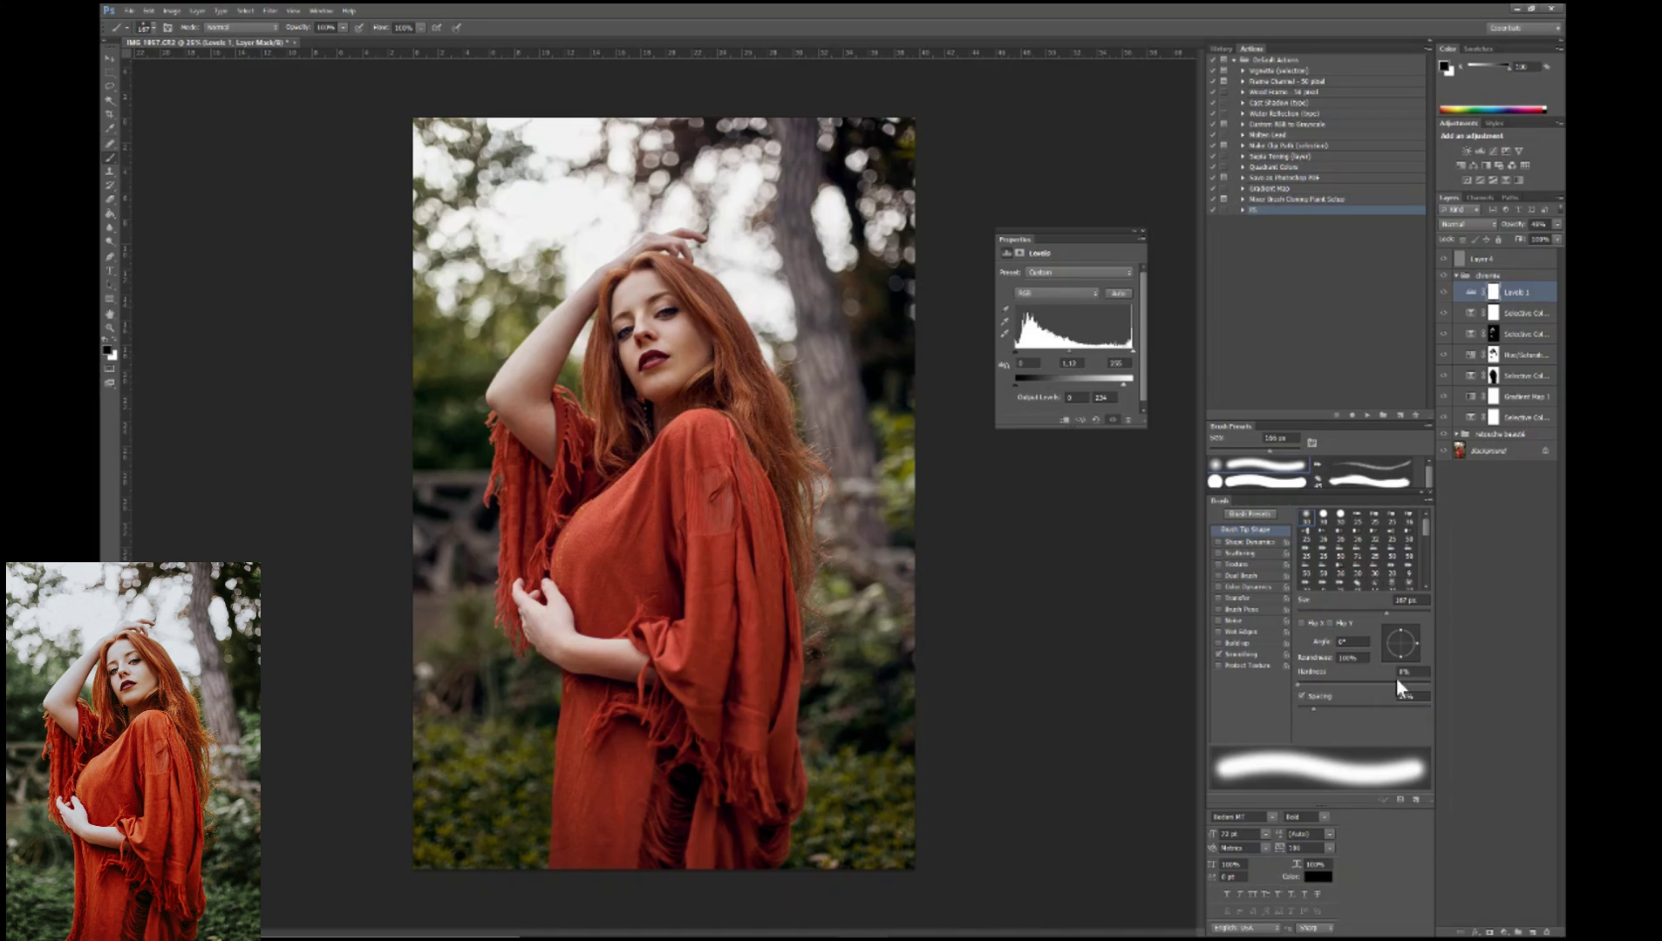
{"action": "left_click", "coordinate": [1516, 275]}
{"action": "left_click", "coordinate": [1443, 275]}
{"action": "left_click", "coordinate": [1443, 275]}
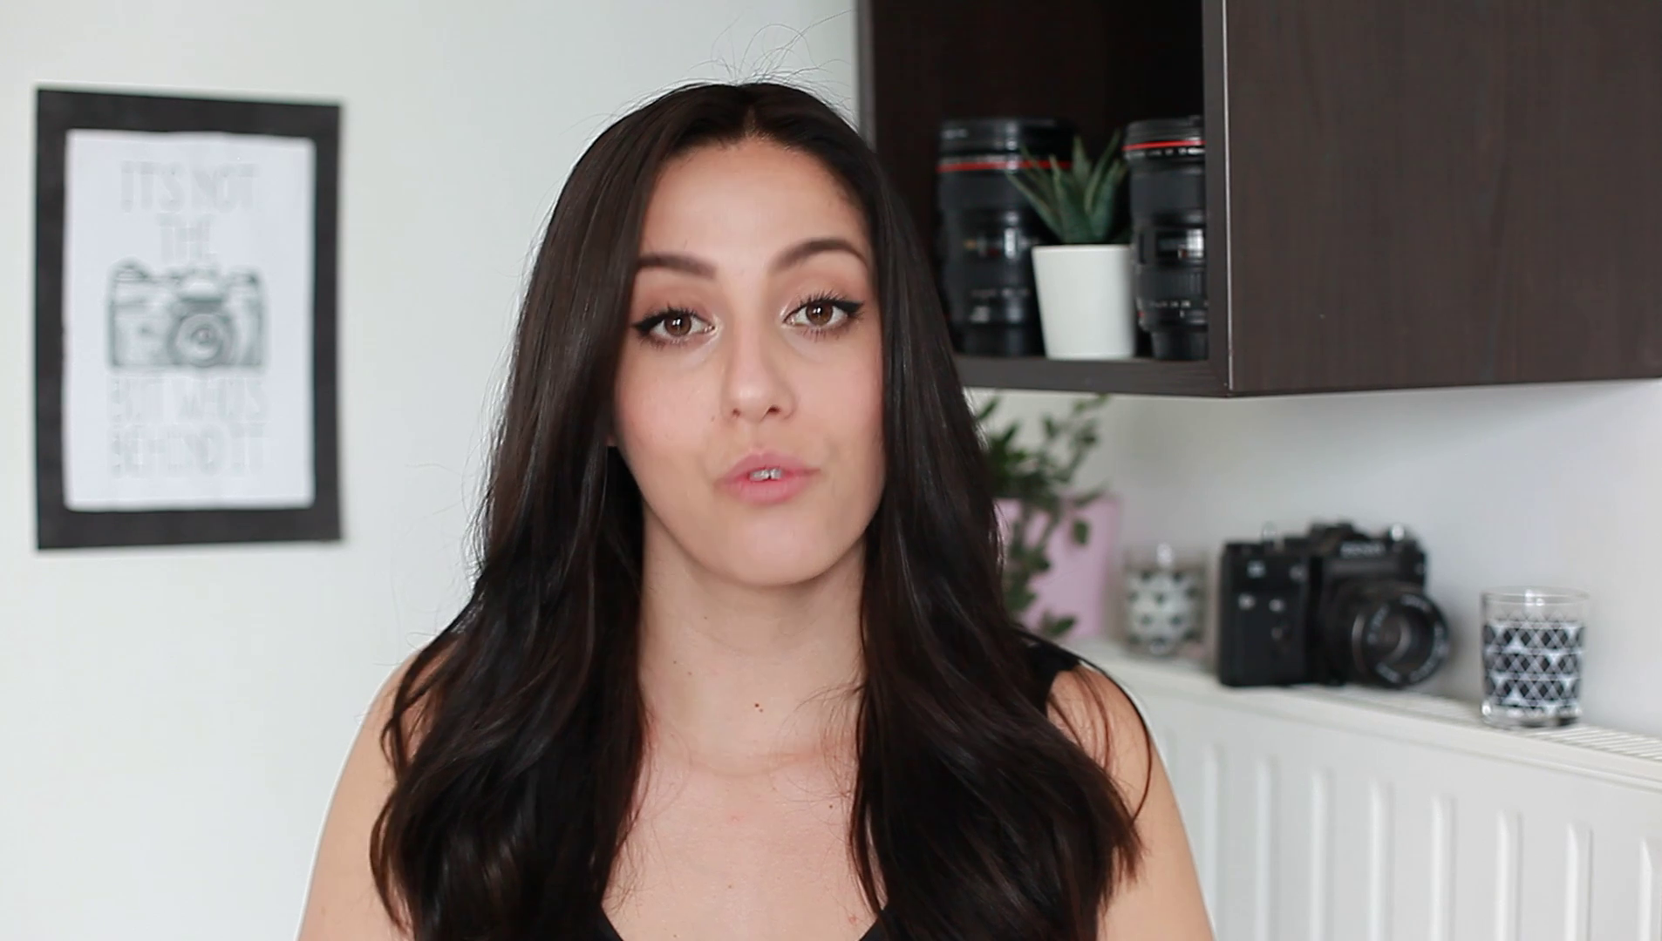